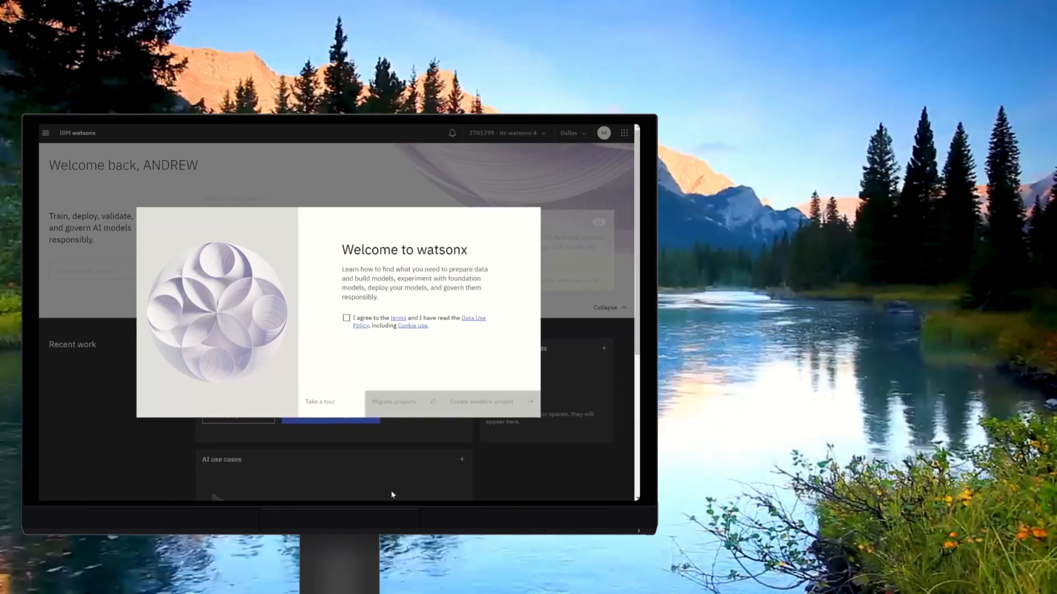
Accept the terms and data use policy and close the Welcome to watsonx dialog.
click(346, 318)
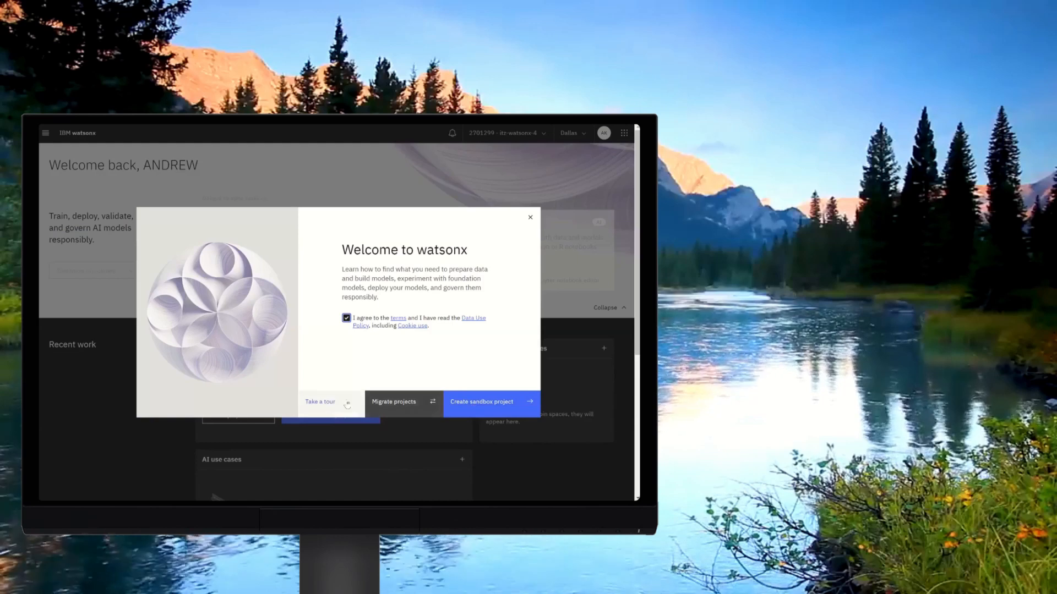
click(530, 217)
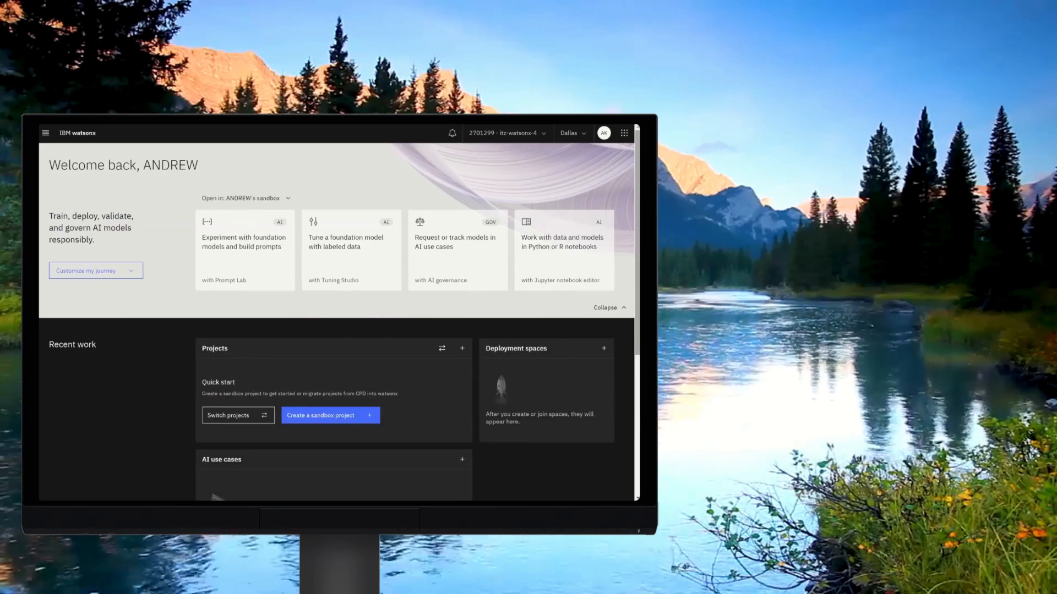
Create a sandbox project from the home page's Projects quick start.
scroll(637, 332, down, 3)
drag(637, 331, 638, 348)
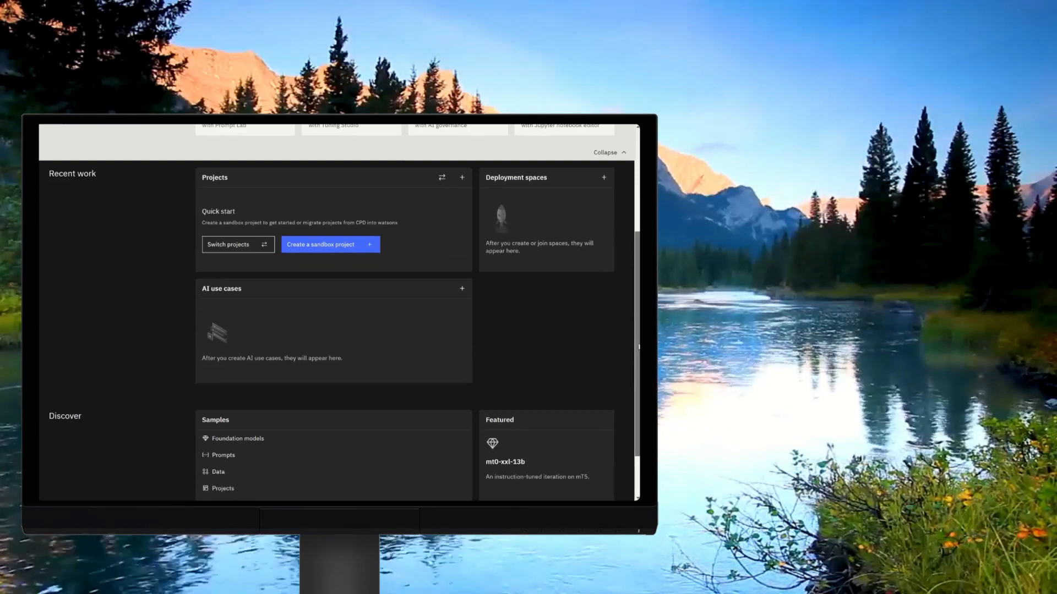
drag(639, 346, 636, 246)
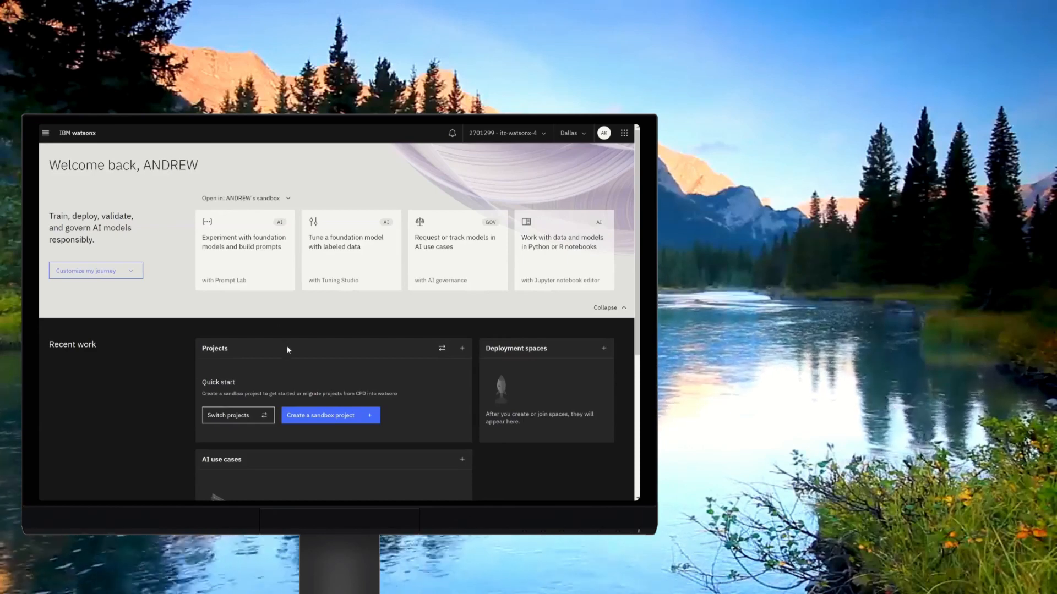
click(326, 417)
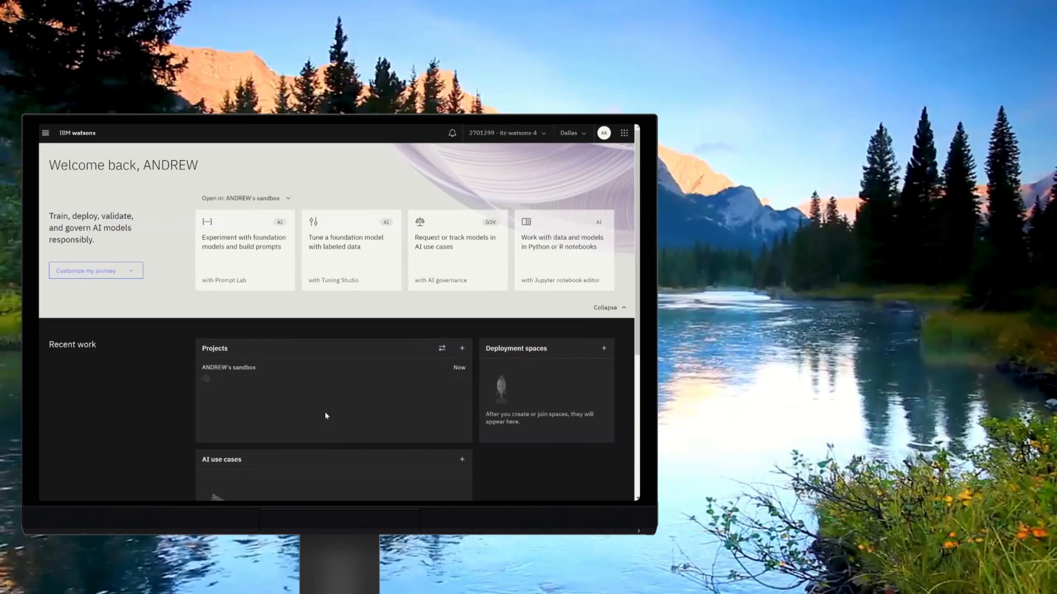
Open Prompt Lab to experiment with foundation models, accept its three acknowledgements and skip the tour.
click(266, 265)
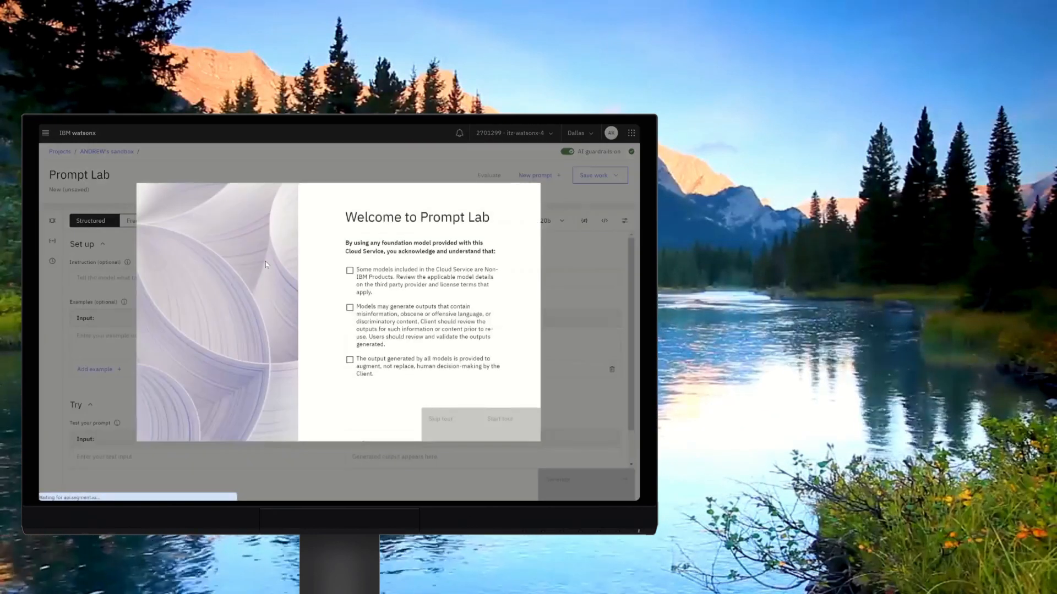
click(349, 271)
click(349, 308)
click(349, 359)
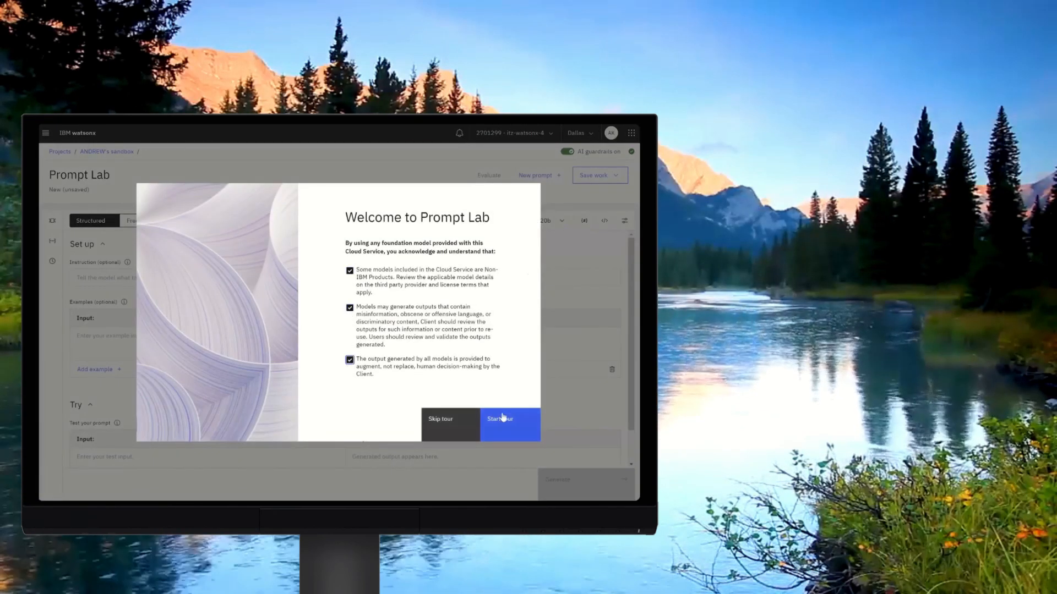
click(439, 423)
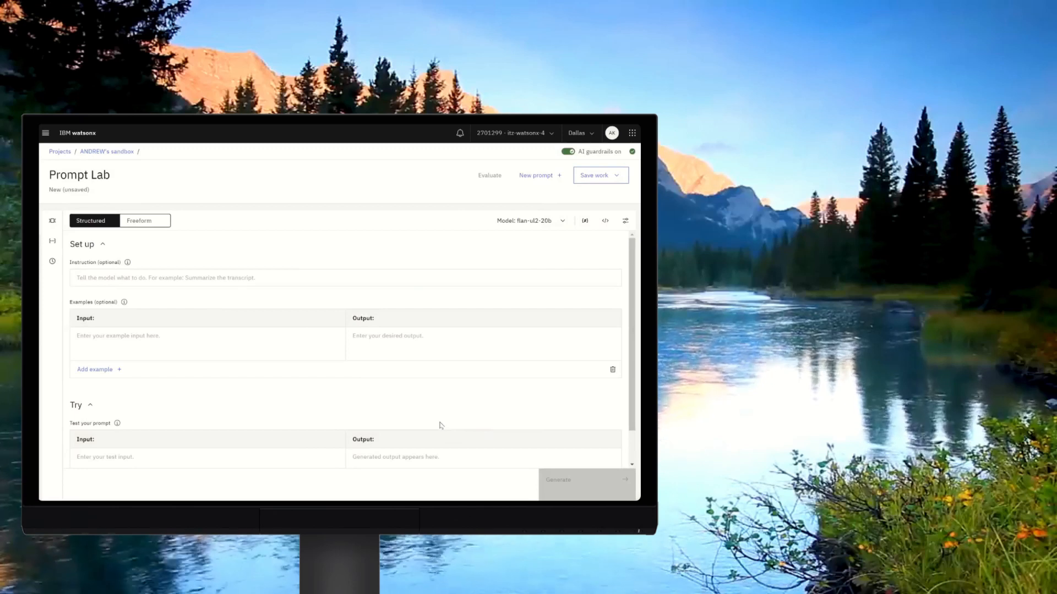
Browse the Sample prompts, Saved prompt templates and History panels of Prompt Lab.
click(54, 221)
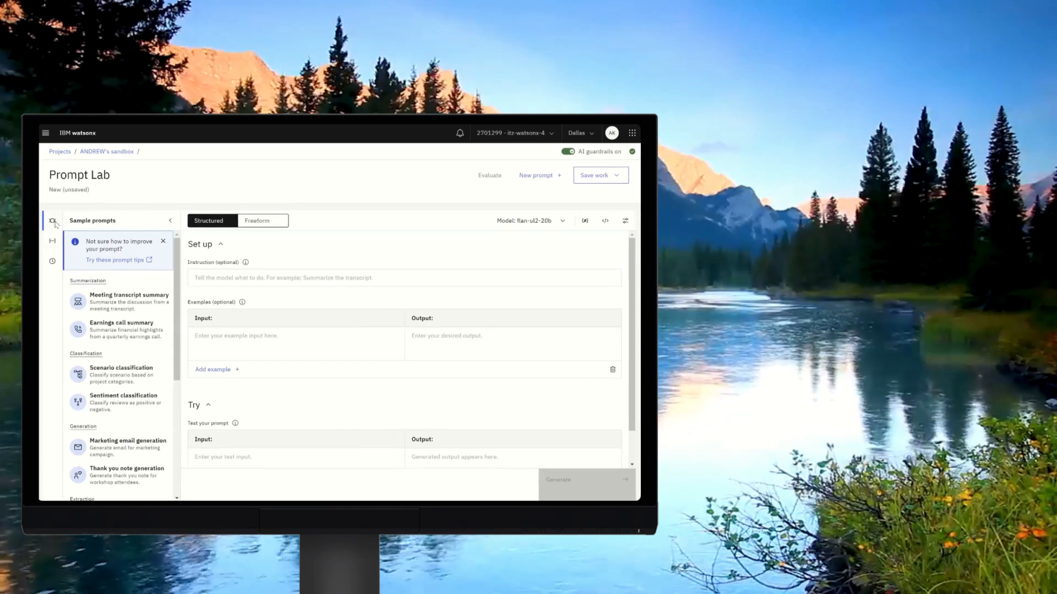
click(54, 241)
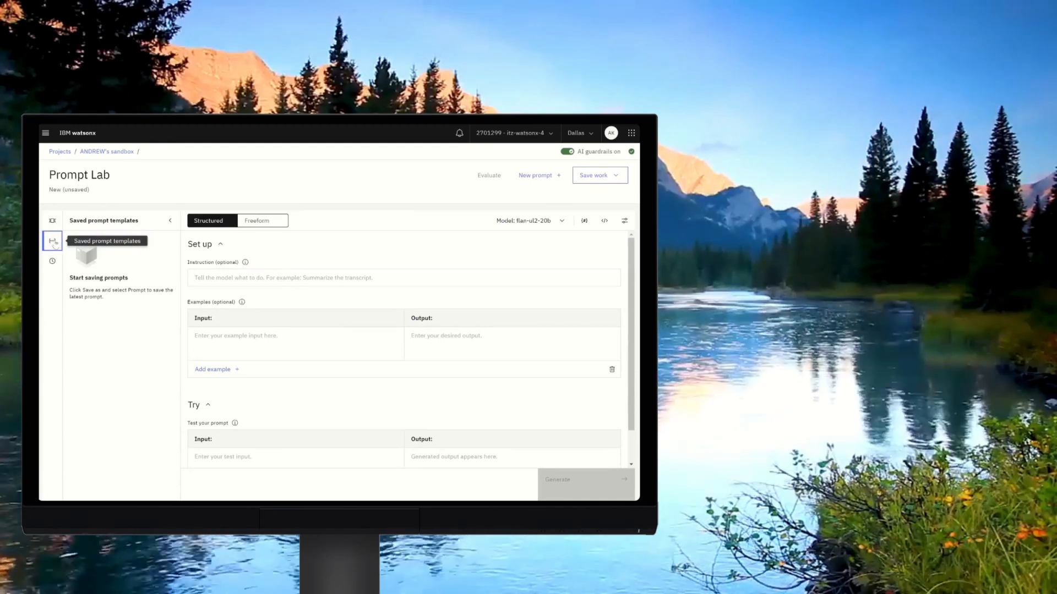
click(53, 262)
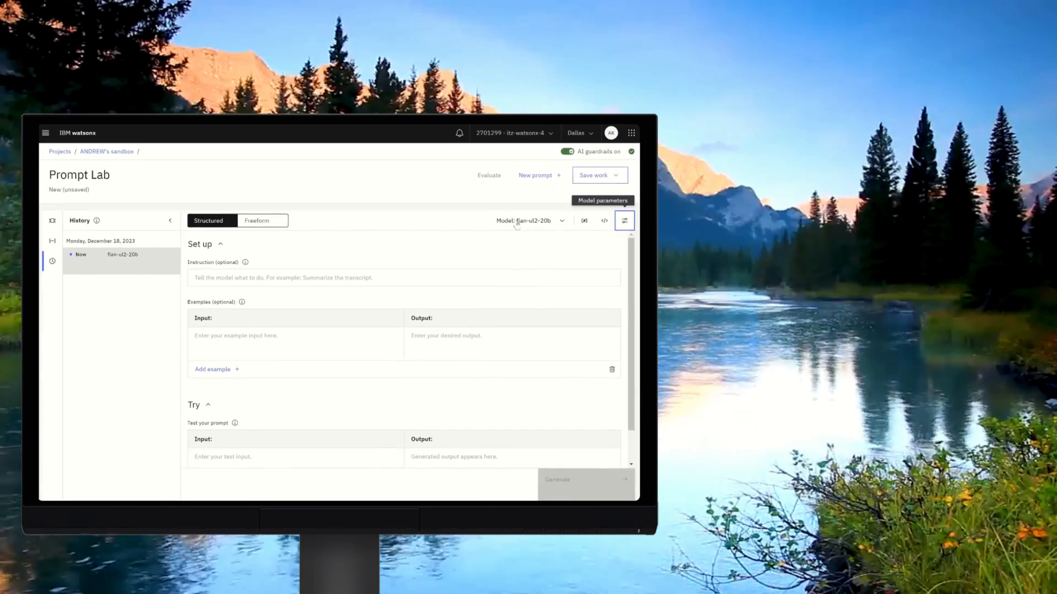
Open the list of all foundation models and close it without choosing one.
click(563, 226)
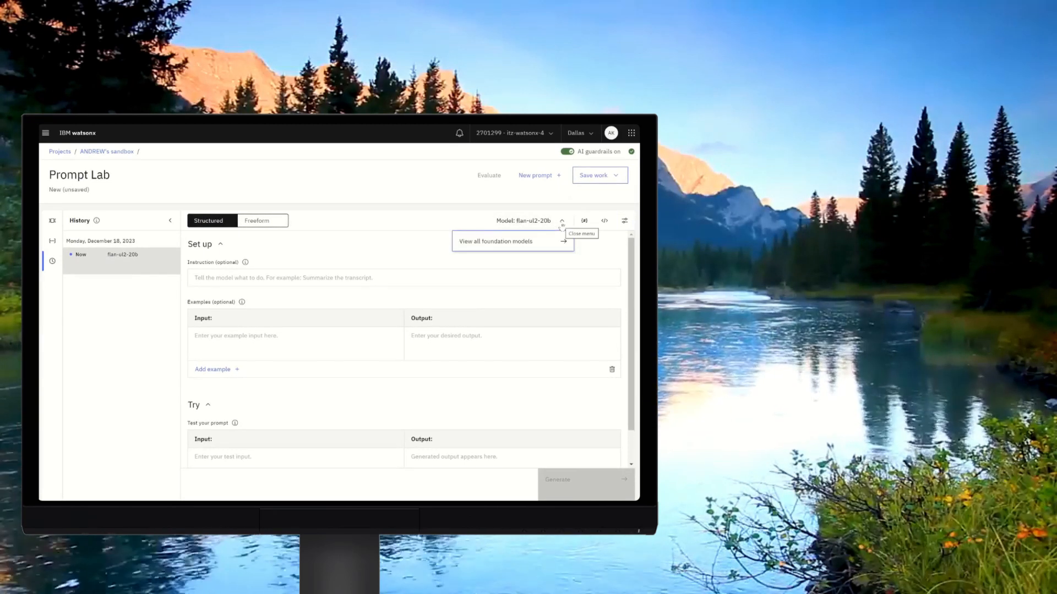
click(561, 240)
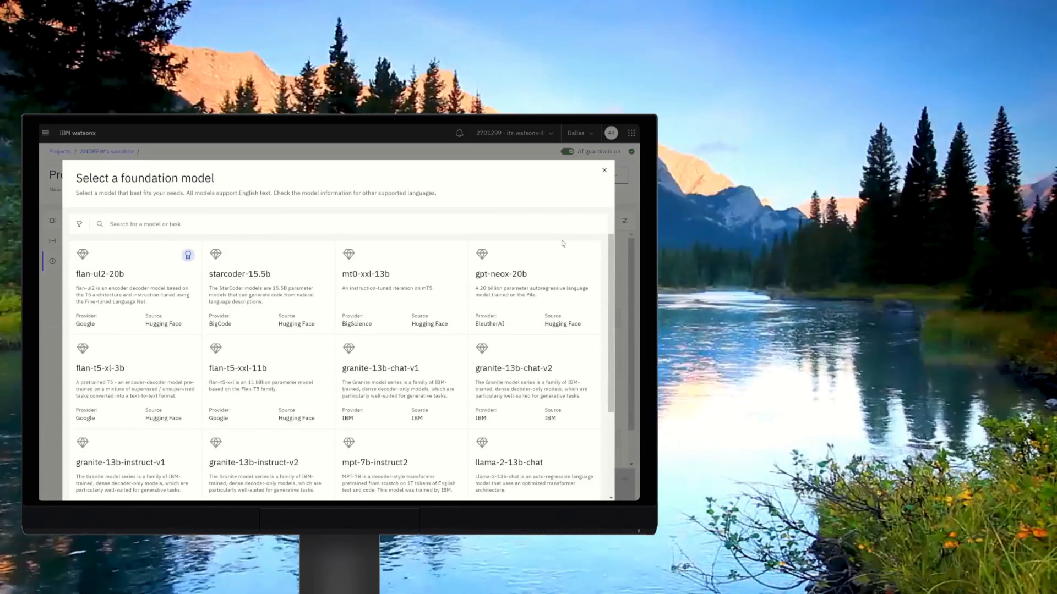
click(604, 170)
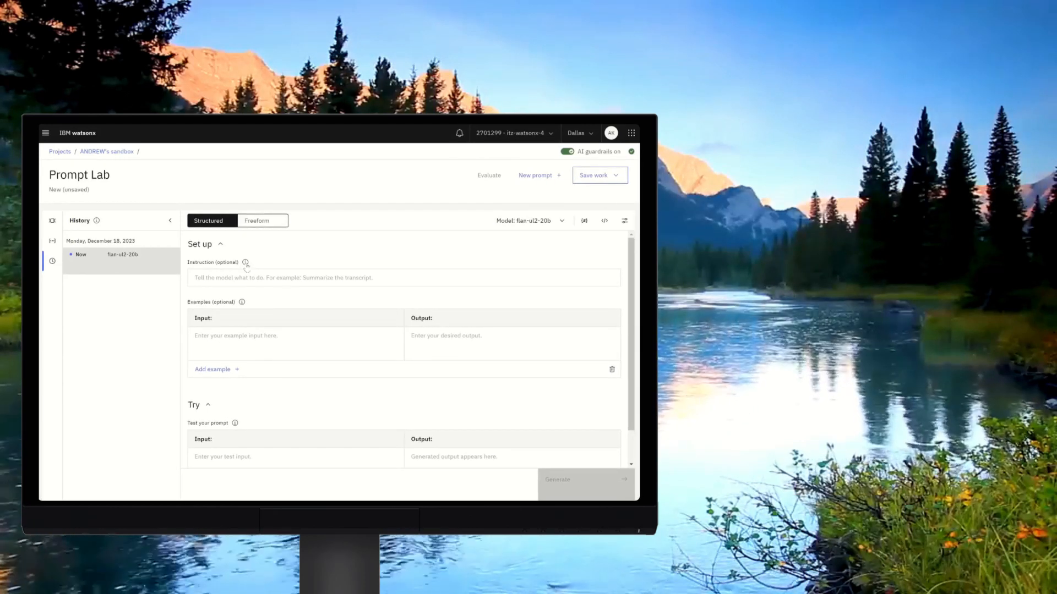
click(255, 341)
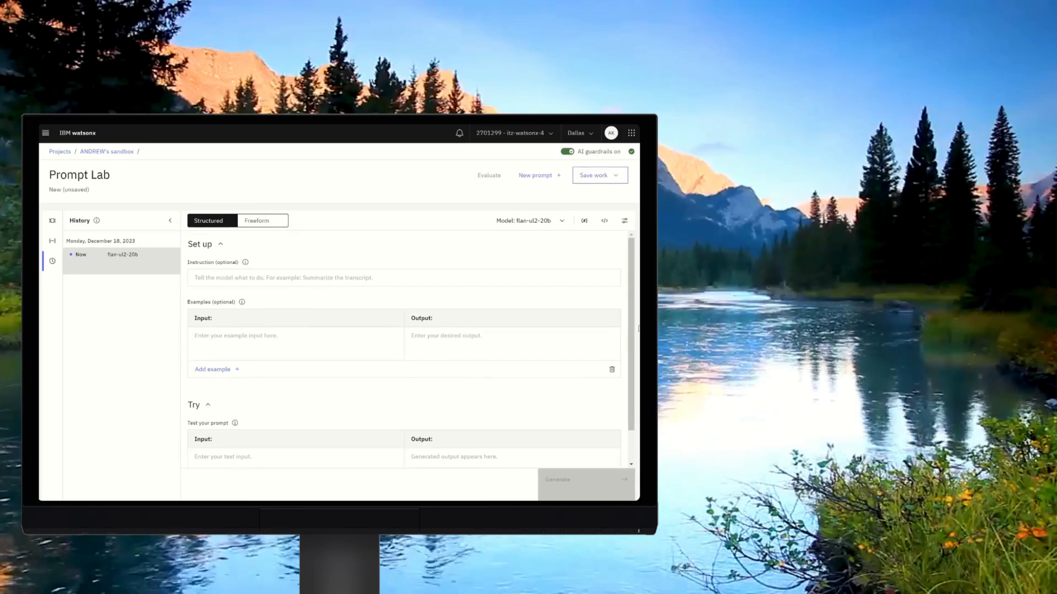
scroll(374, 331, down, 1)
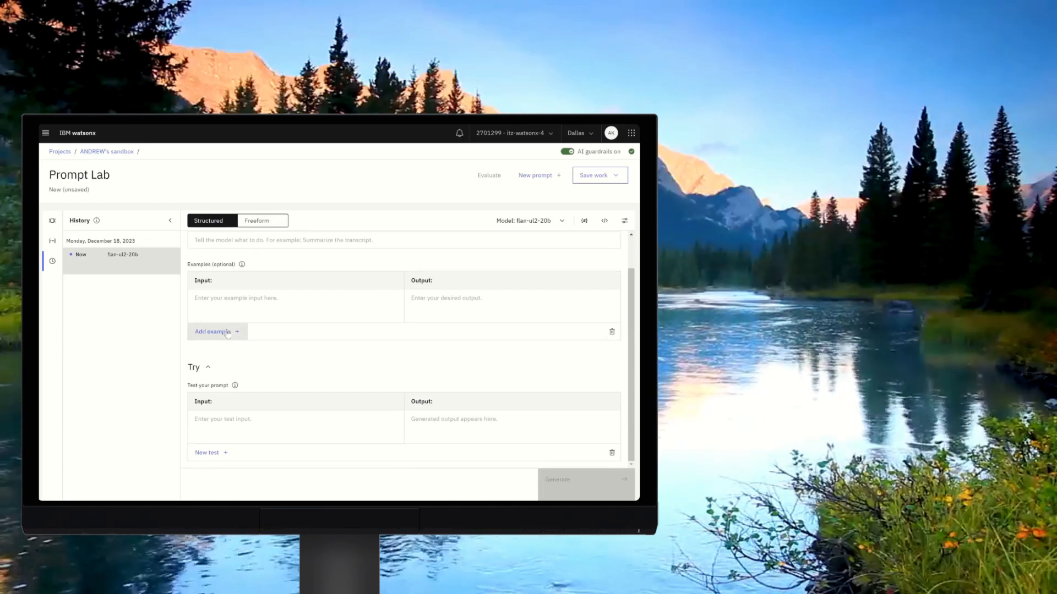
click(267, 420)
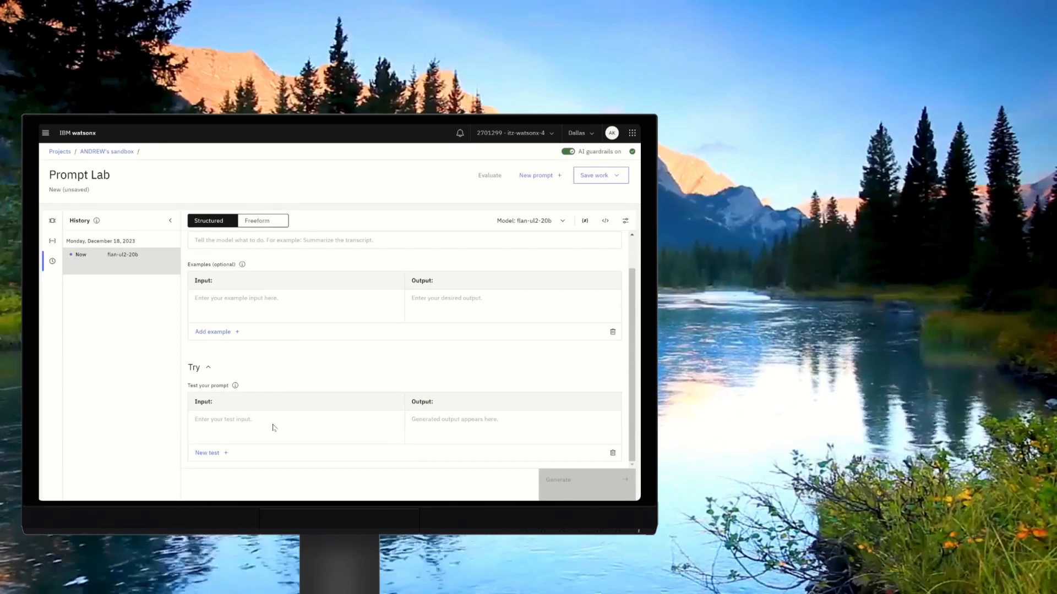
click(274, 428)
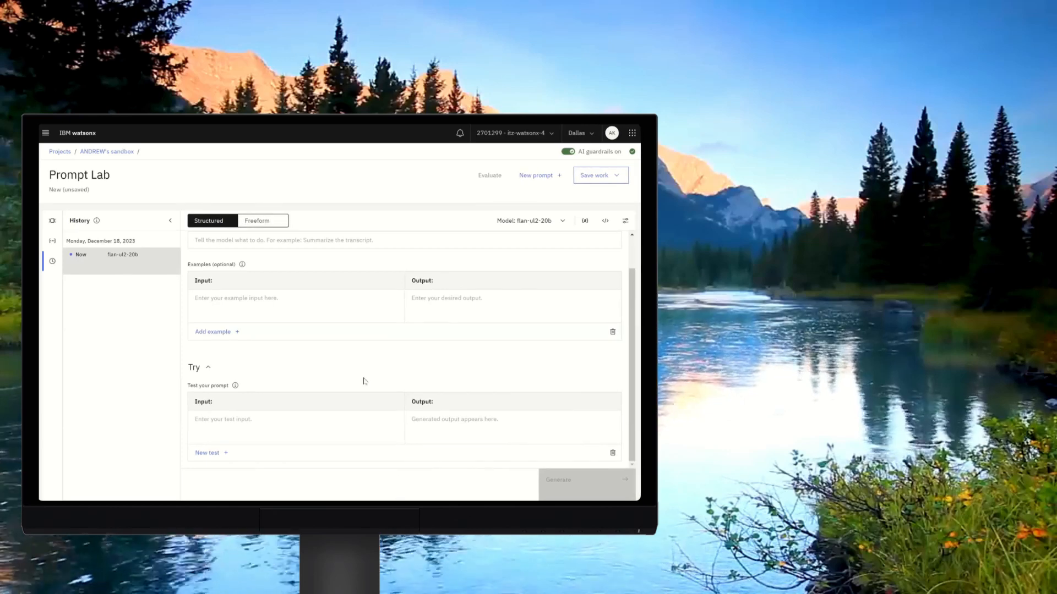
Load the Marketing email generation sample prompt from the Sample prompts panel.
click(52, 221)
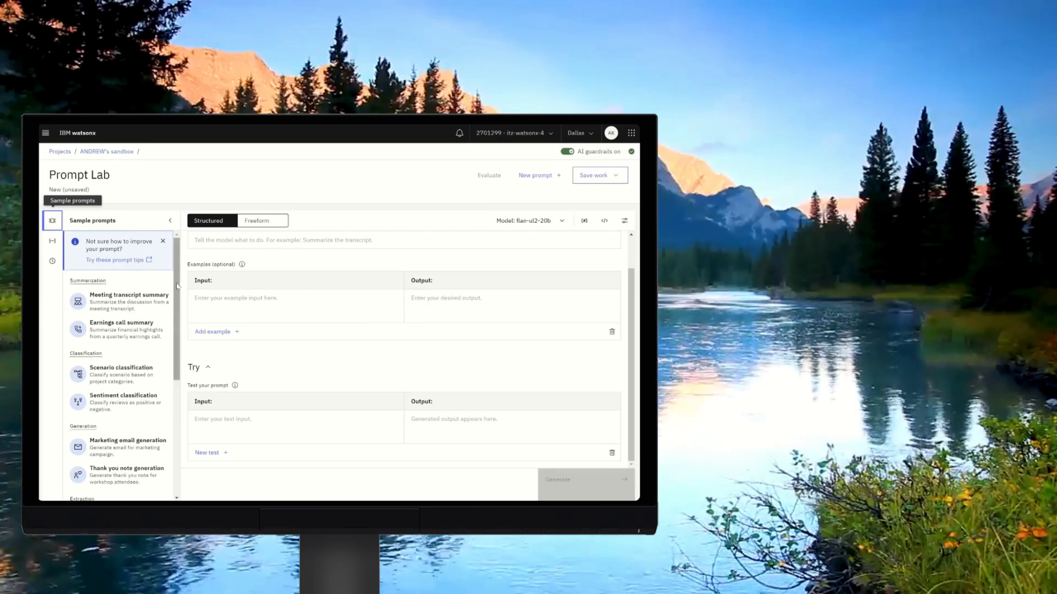
scroll(178, 345, down, 2)
drag(179, 346, 181, 423)
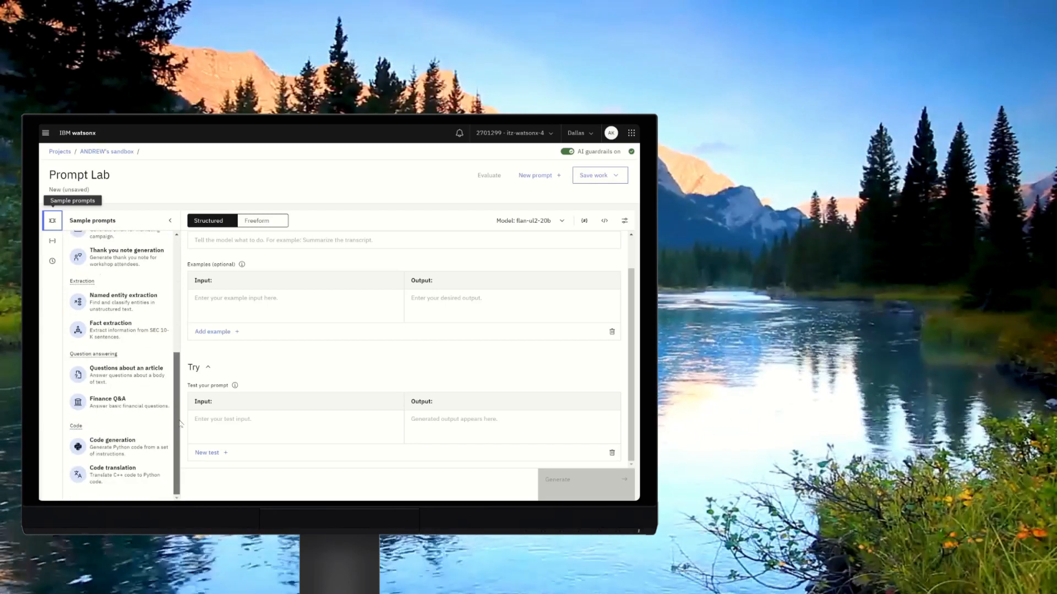
drag(179, 314, 176, 278)
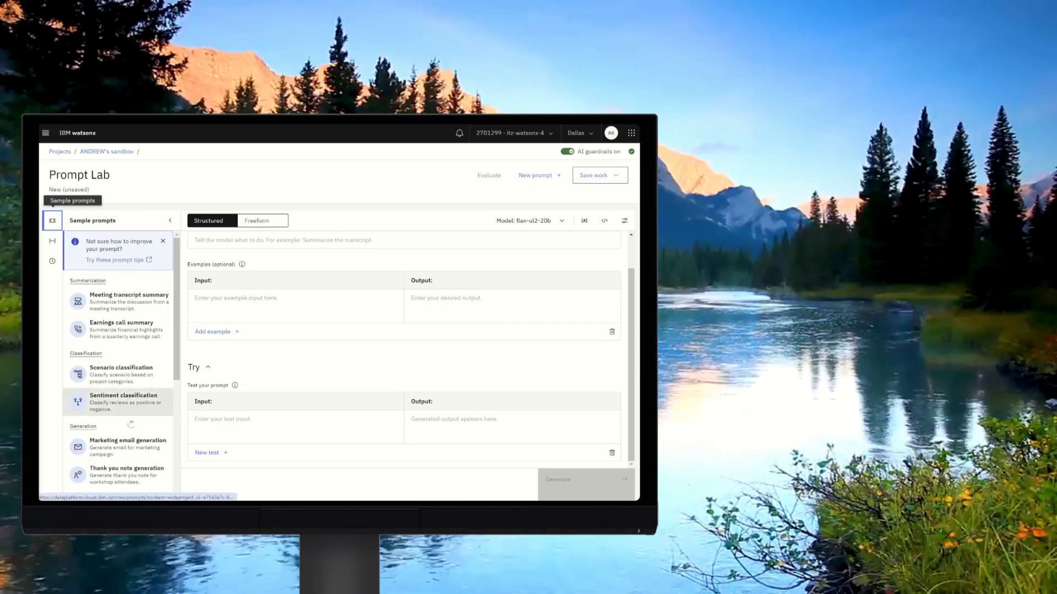
click(113, 449)
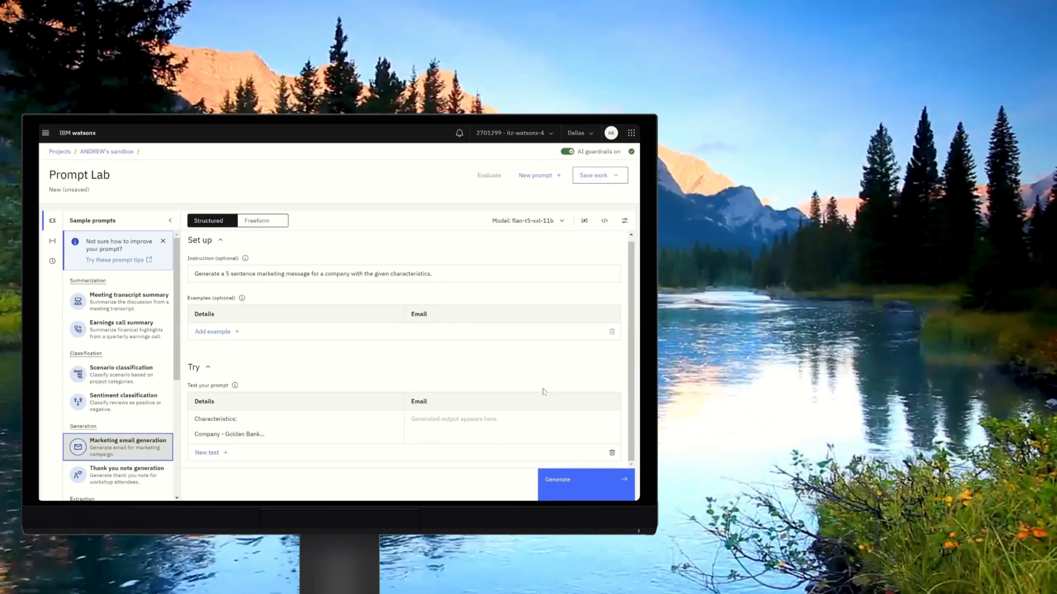
Generate a marketing email from the sample's Golden Bank test input.
click(356, 419)
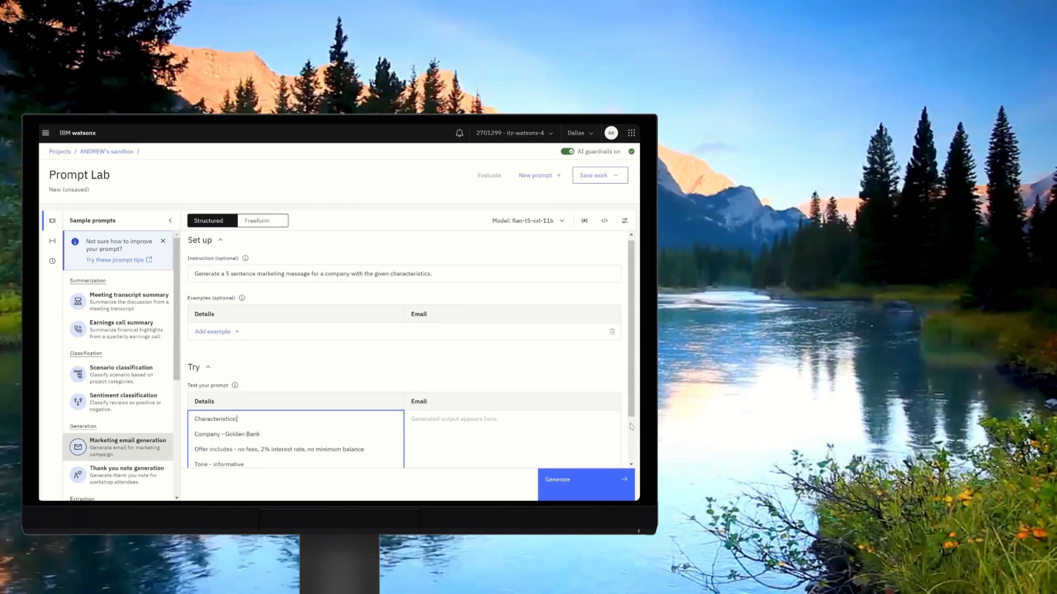
click(587, 485)
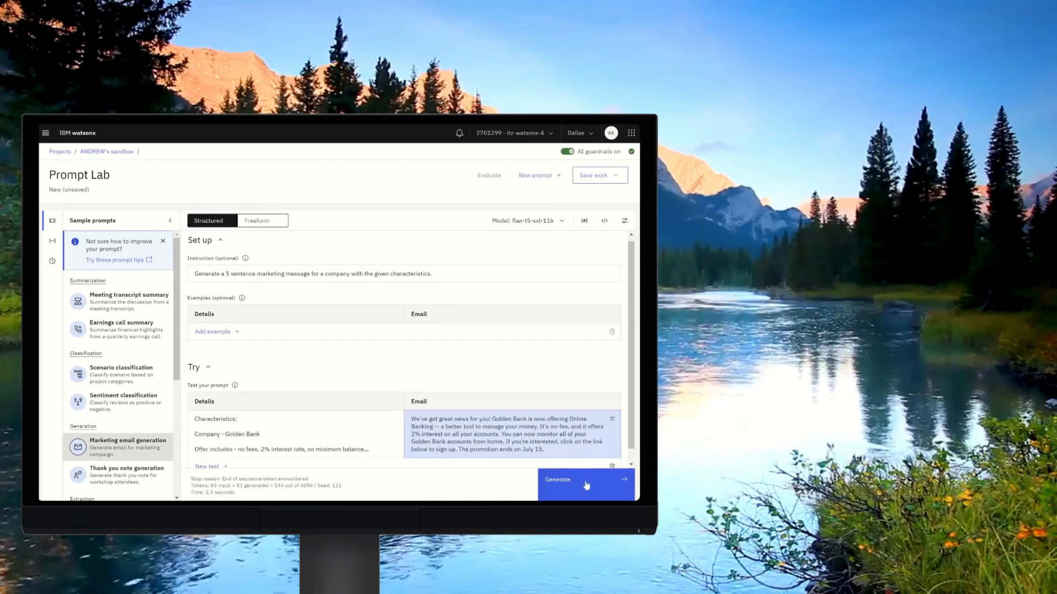
drag(632, 445, 633, 457)
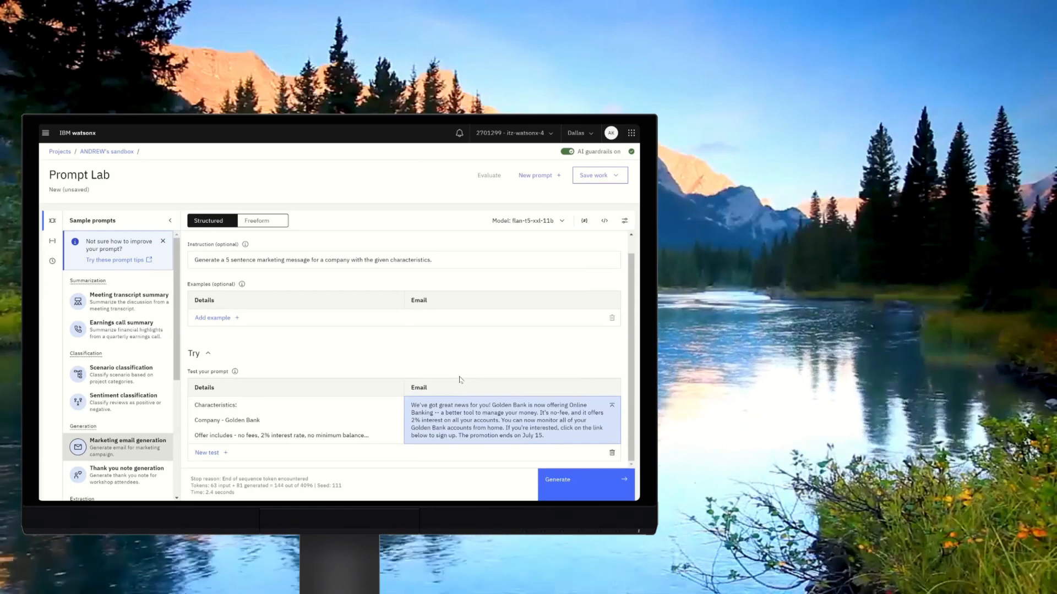
Switch the foundation model to flan-ul2-20b after reviewing its model card, and generate the email again.
click(562, 226)
click(536, 282)
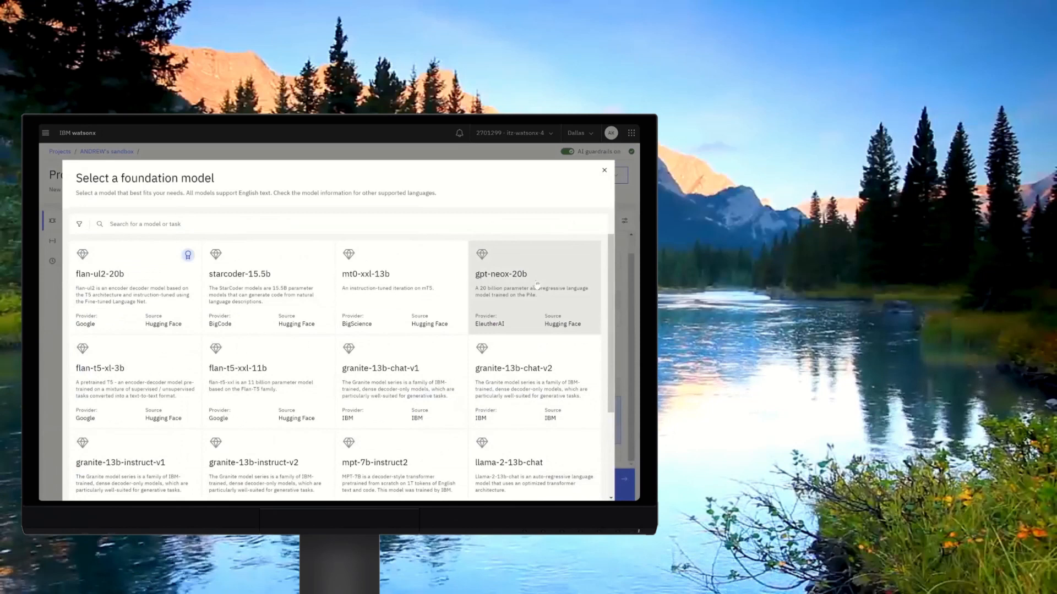
click(126, 311)
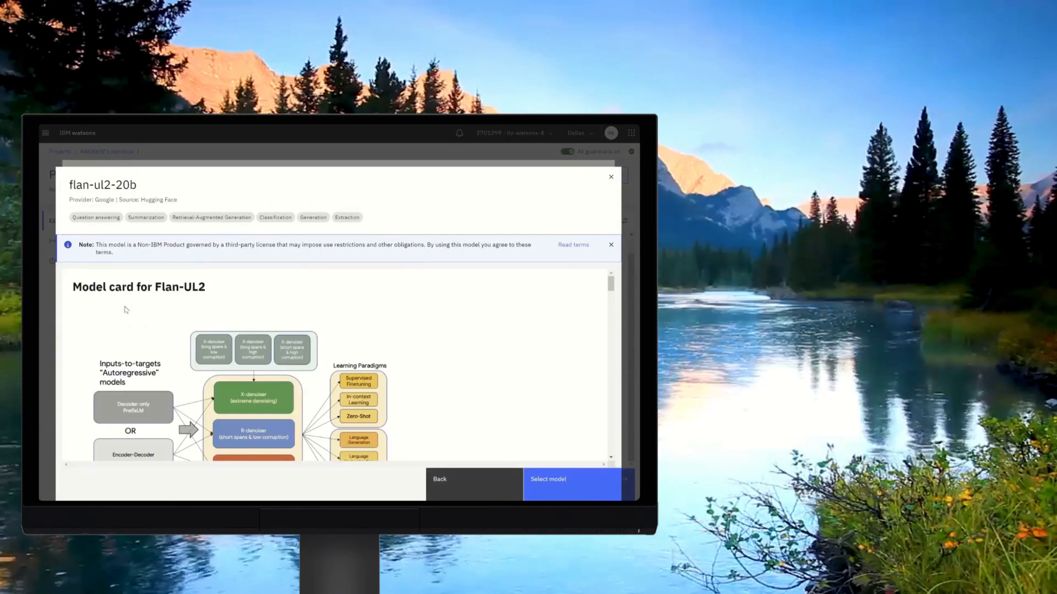
drag(612, 285, 619, 444)
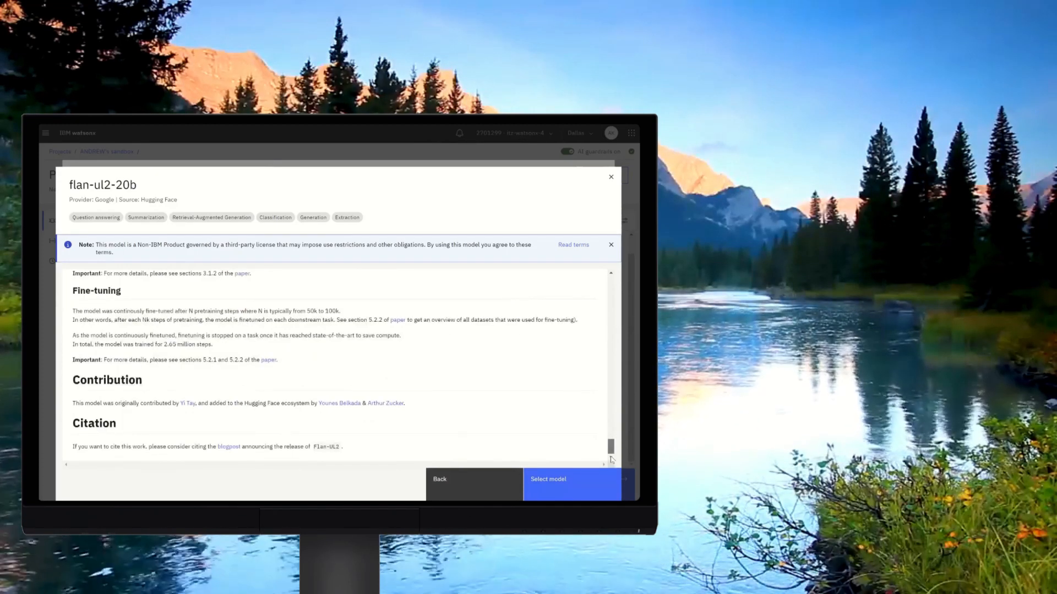
click(579, 483)
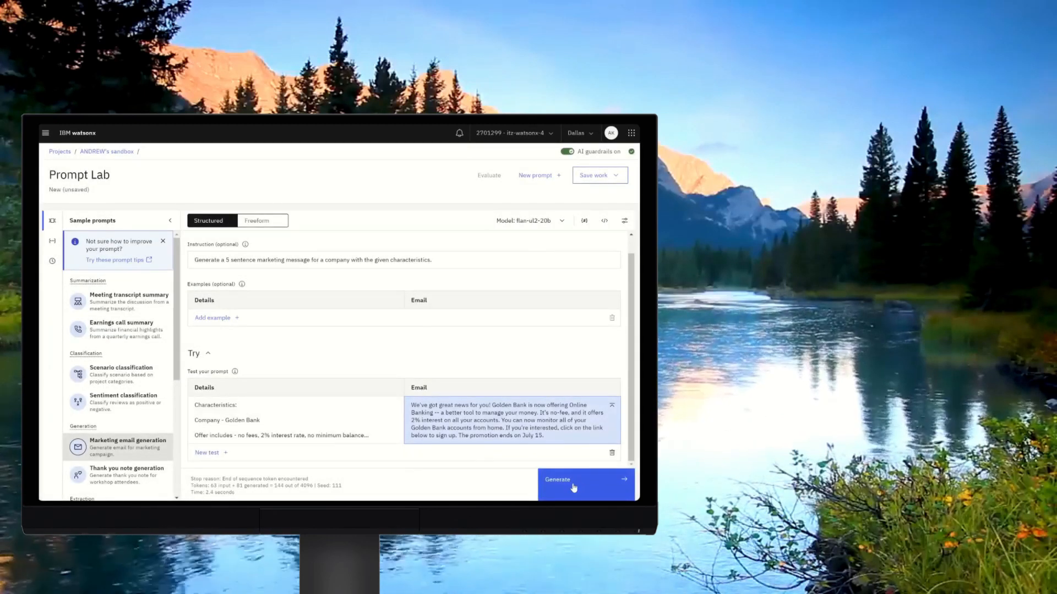
click(573, 486)
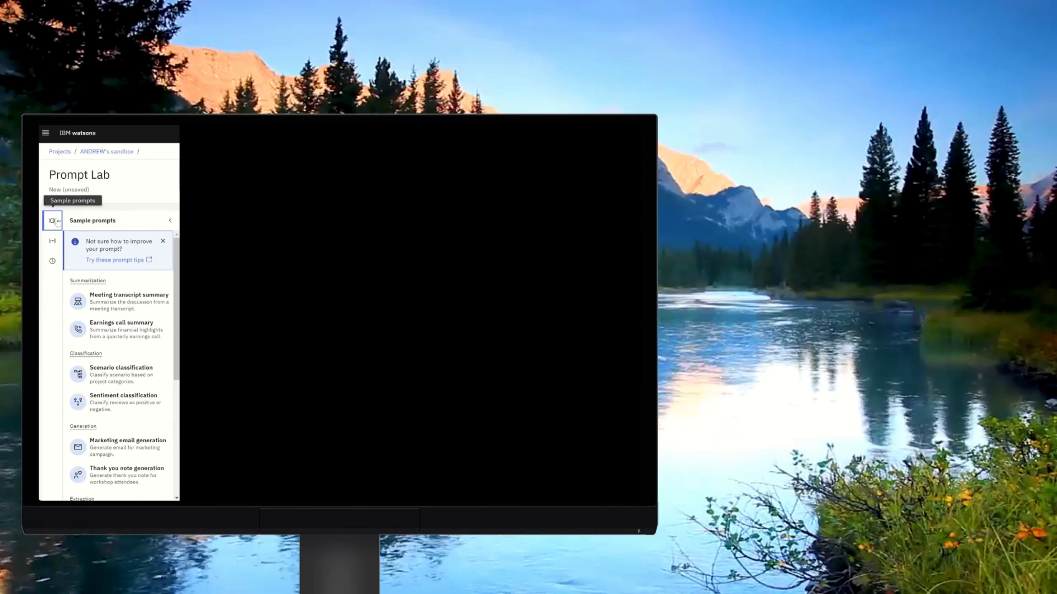
Reload the Marketing email generation sample prompt and generate its email.
click(114, 451)
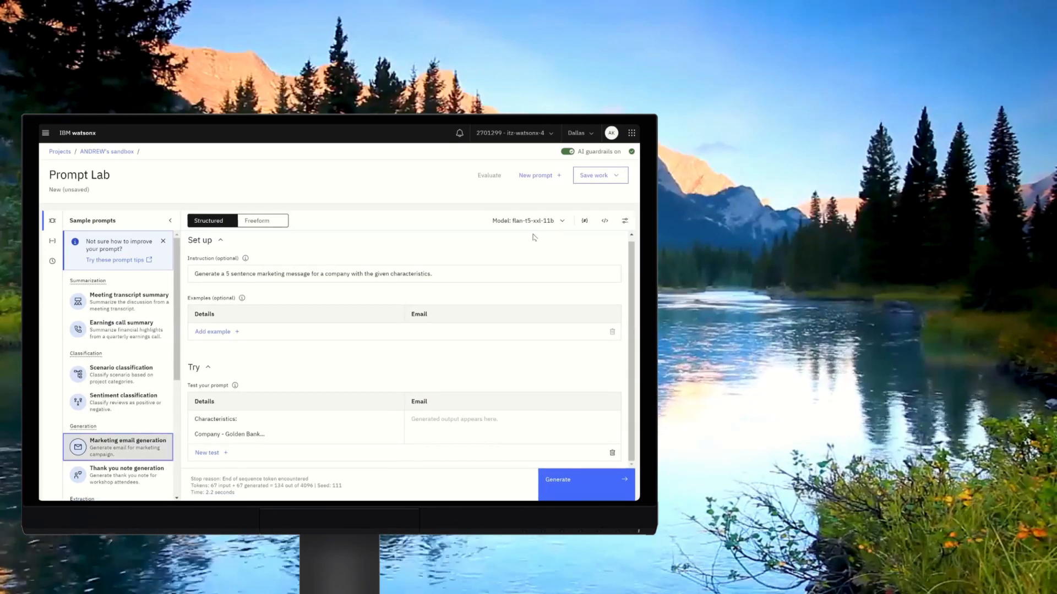
click(568, 476)
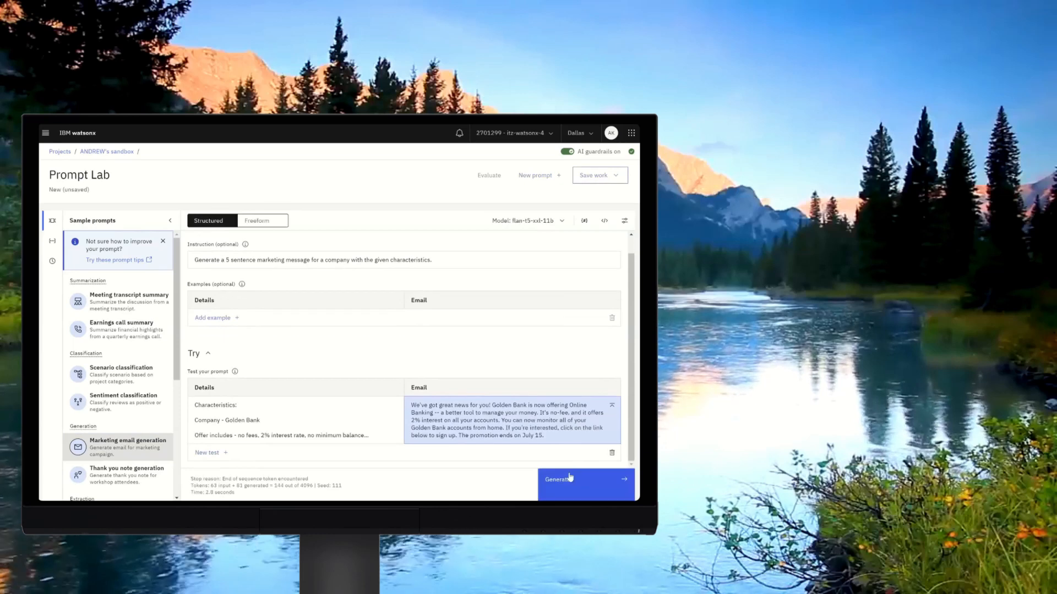
Append a new line "Do not add any additional information." to the test input details.
click(379, 432)
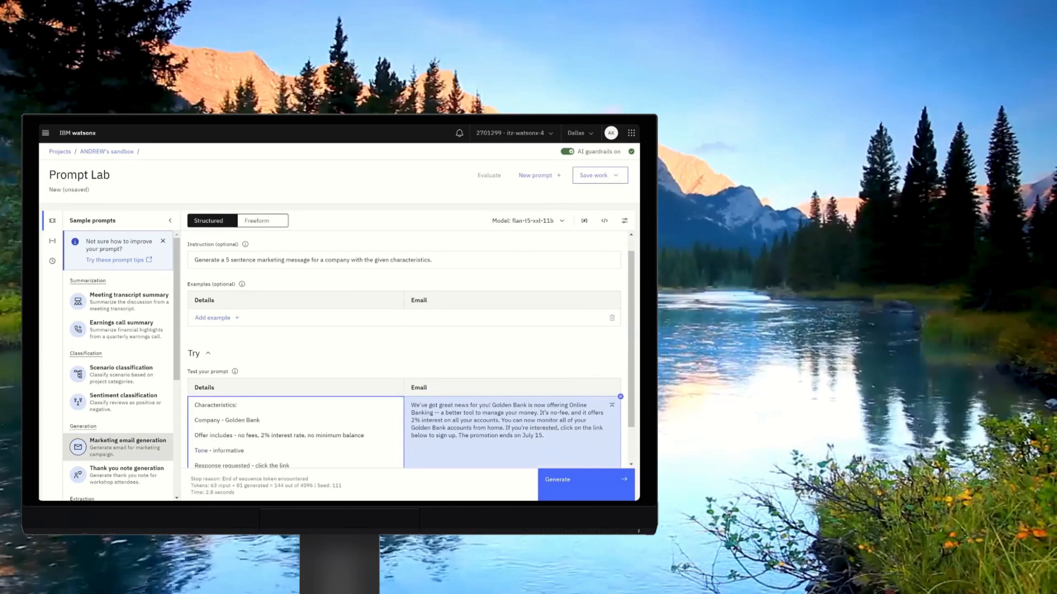
key(Return)
key(Return)
text(Do not add any)
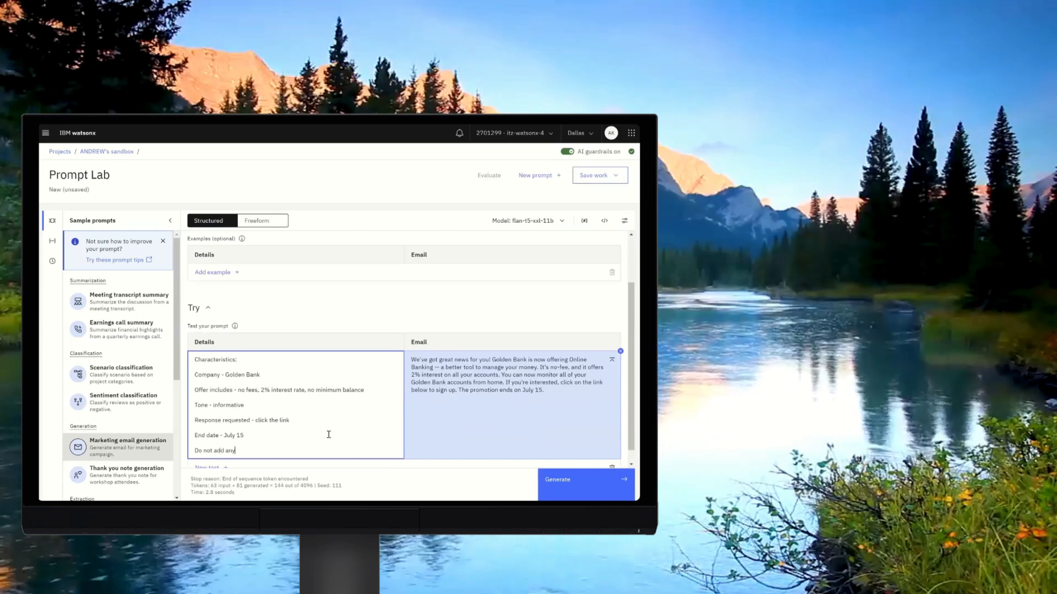
text( additional information.)
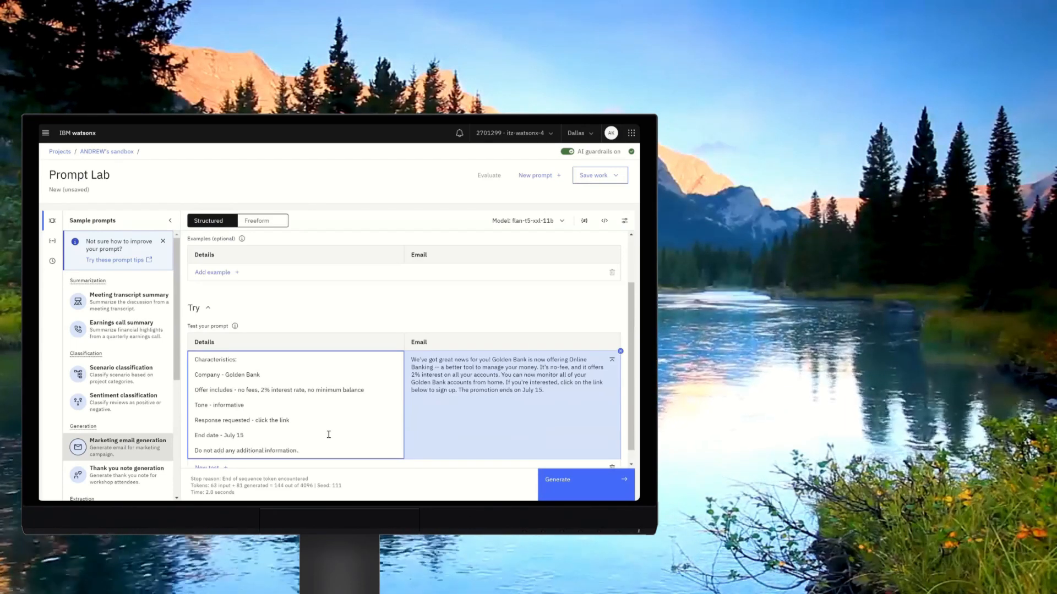
Generate the email with flan-t5-xxl-11b, then switch the model to flan-ul2-20b and generate it again.
click(568, 482)
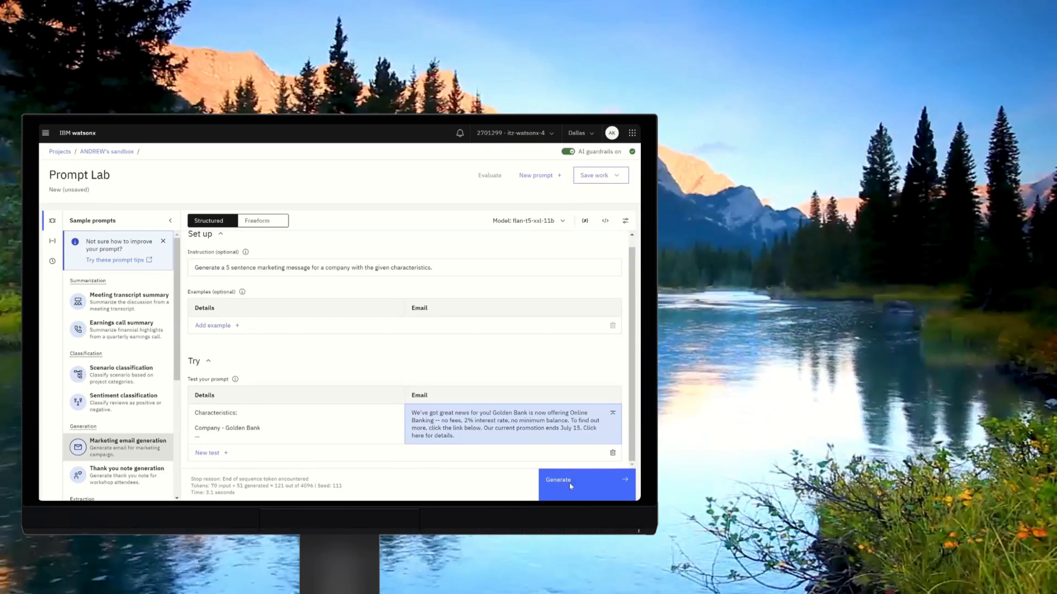
click(526, 221)
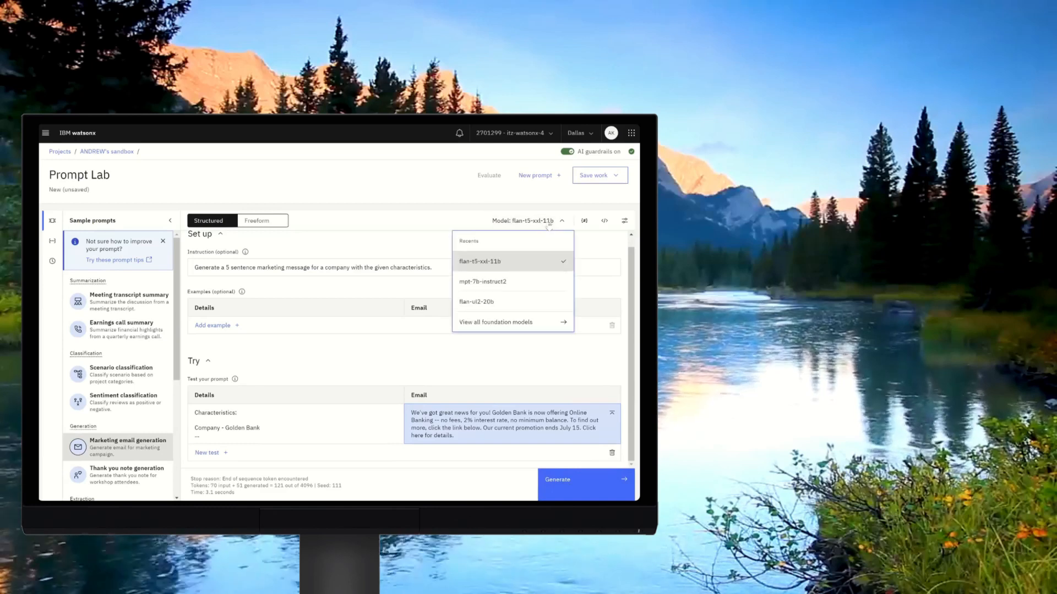
click(512, 309)
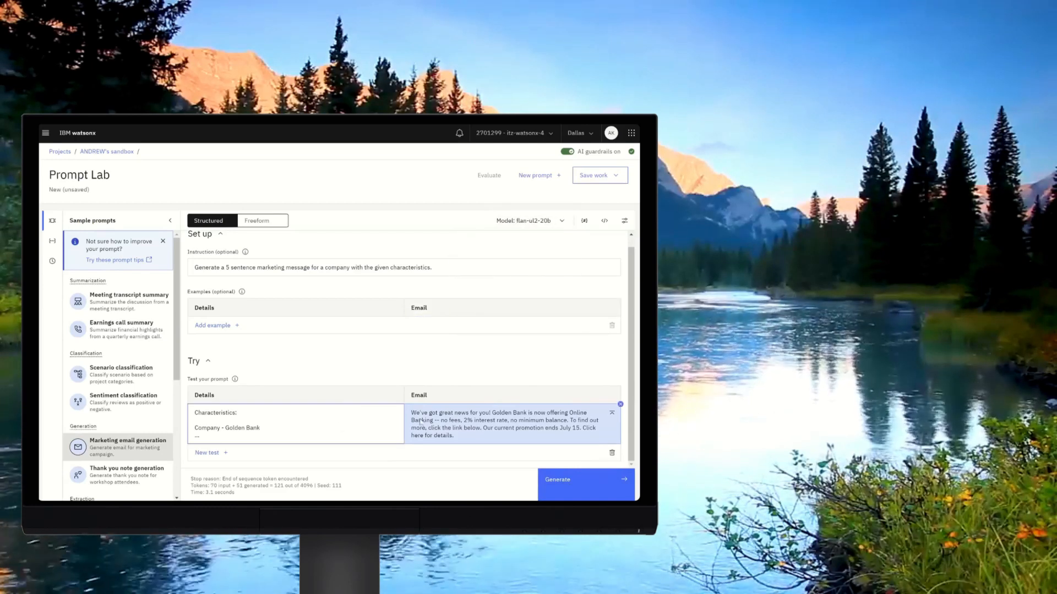
click(558, 483)
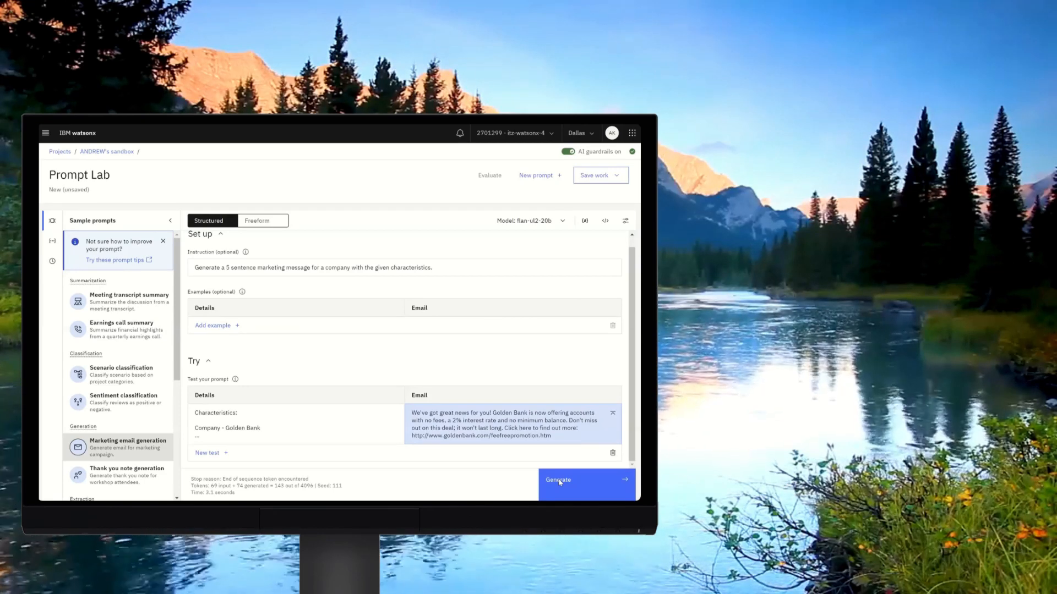
Reword the last test input line to "Do not make up any phone number or website." and generate the email.
click(296, 418)
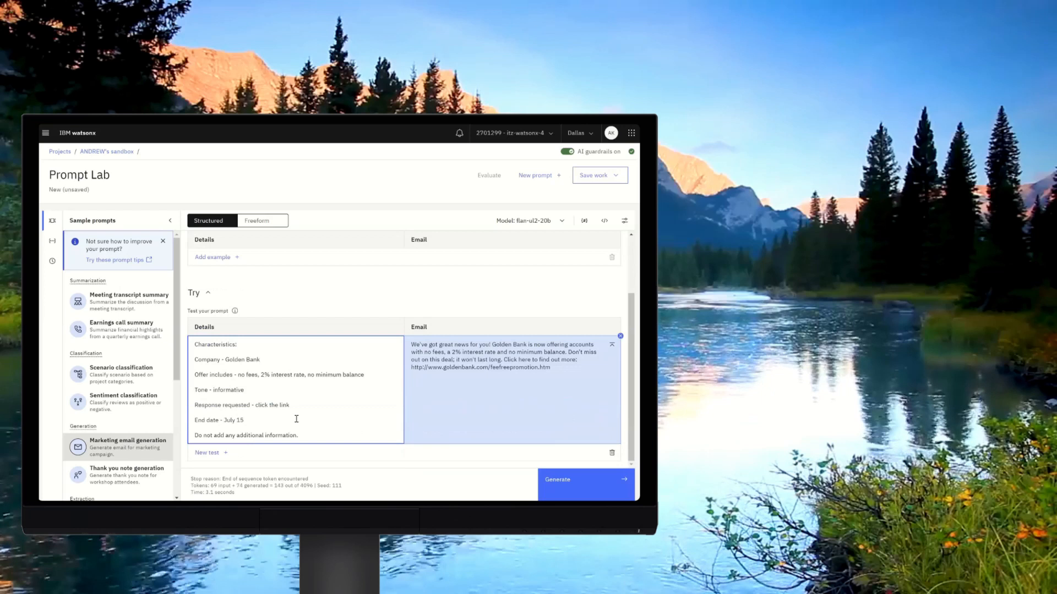
key(ctrl+shift+Left)
key(ctrl+shift+Left)
key(ctrl+shift+Left)
key(ctrl+shift+Left)
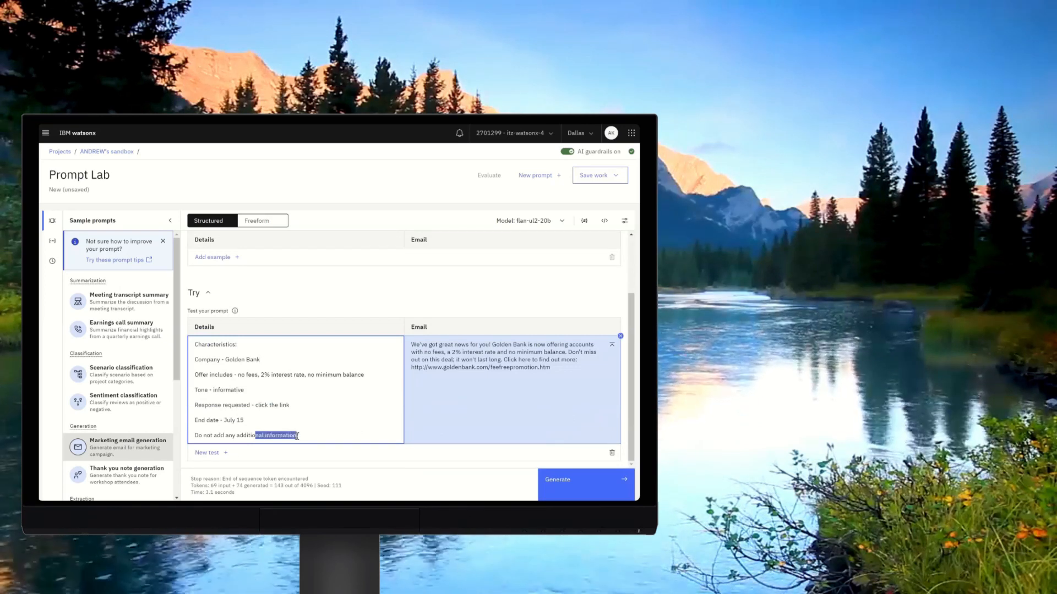
text(make)
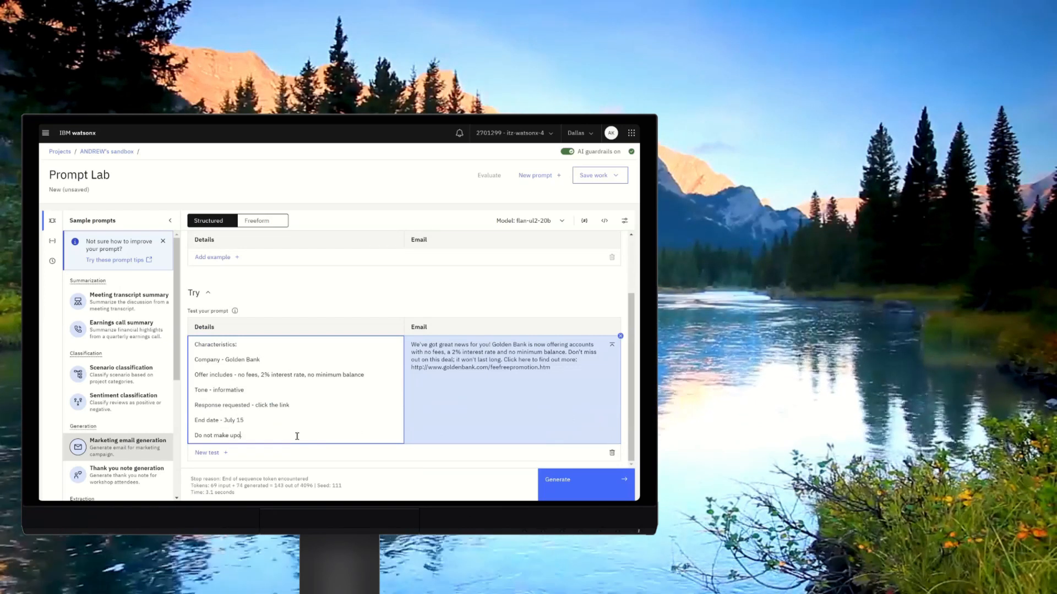
text( up any phone number or)
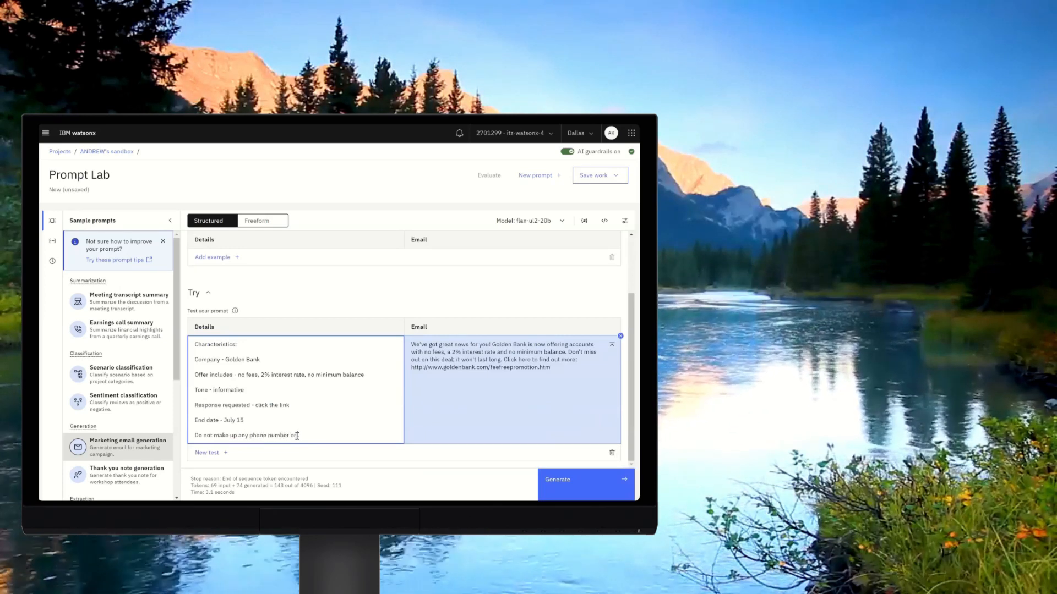
text(site)
click(563, 485)
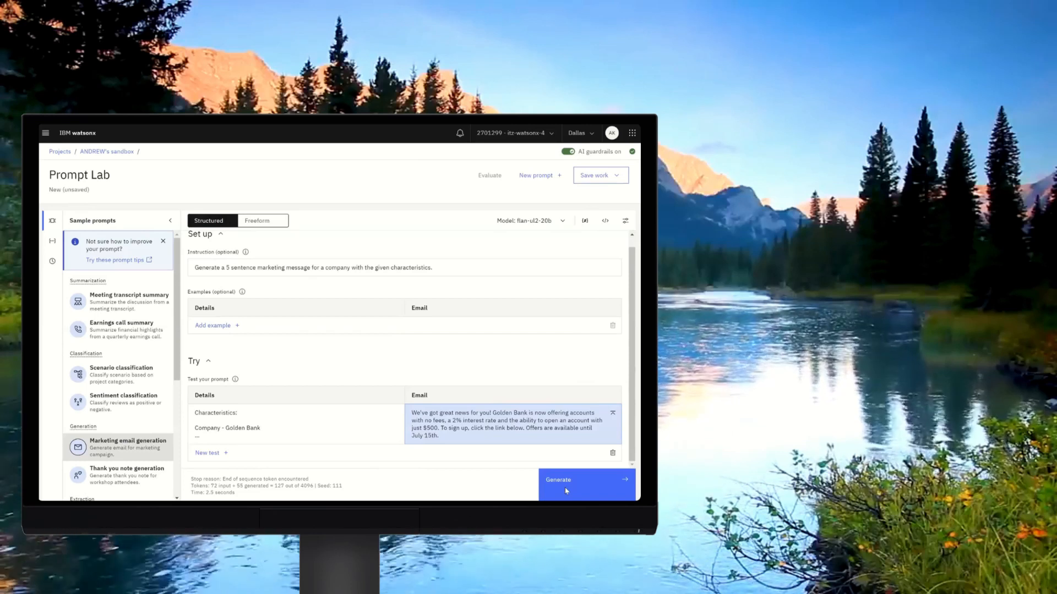
Change the last line to "Do not include any other information not provided above." and generate the email again.
click(365, 427)
scroll(628, 431, down, 2)
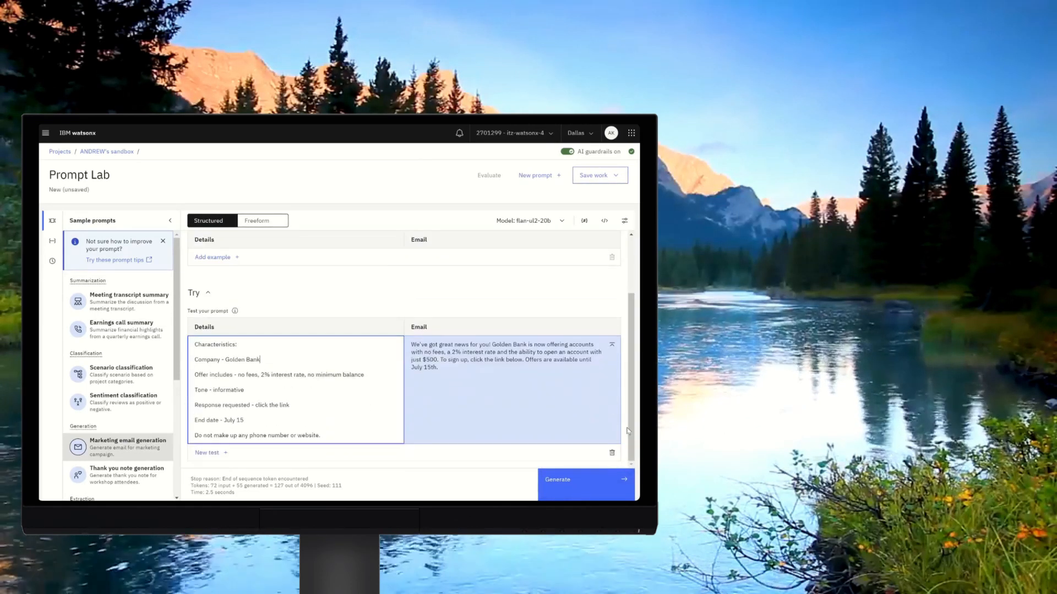
double_click(329, 436)
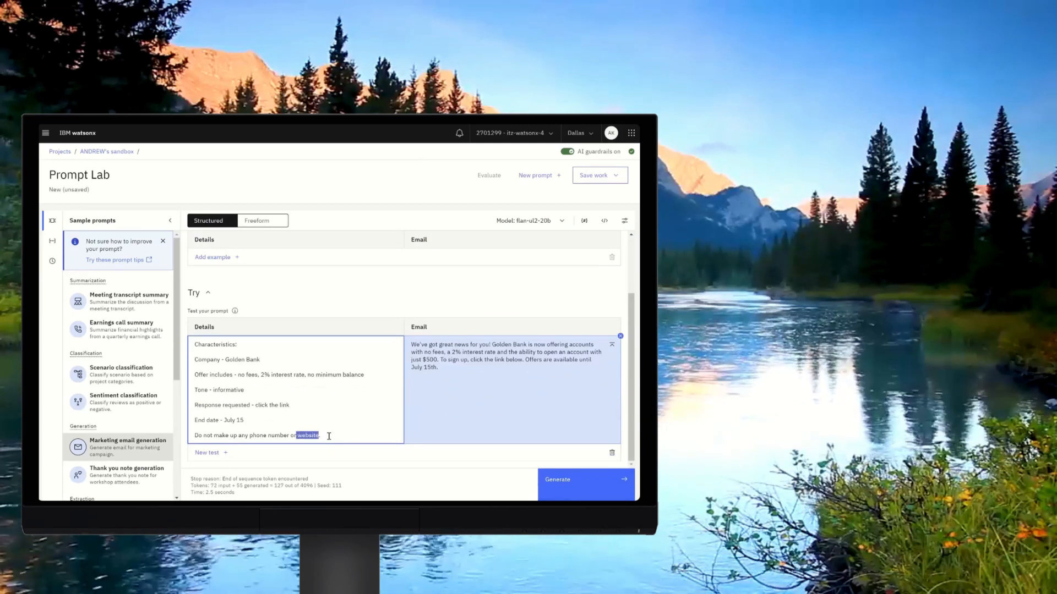
key(ctrl+shift+Left)
key(ctrl+shift+Left)
key(ctrl+shift+Left)
key(ctrl+shift+Left)
key(ctrl+shift+Left)
key(ctrl+shift+Left)
text(include )
text(any other information not above)
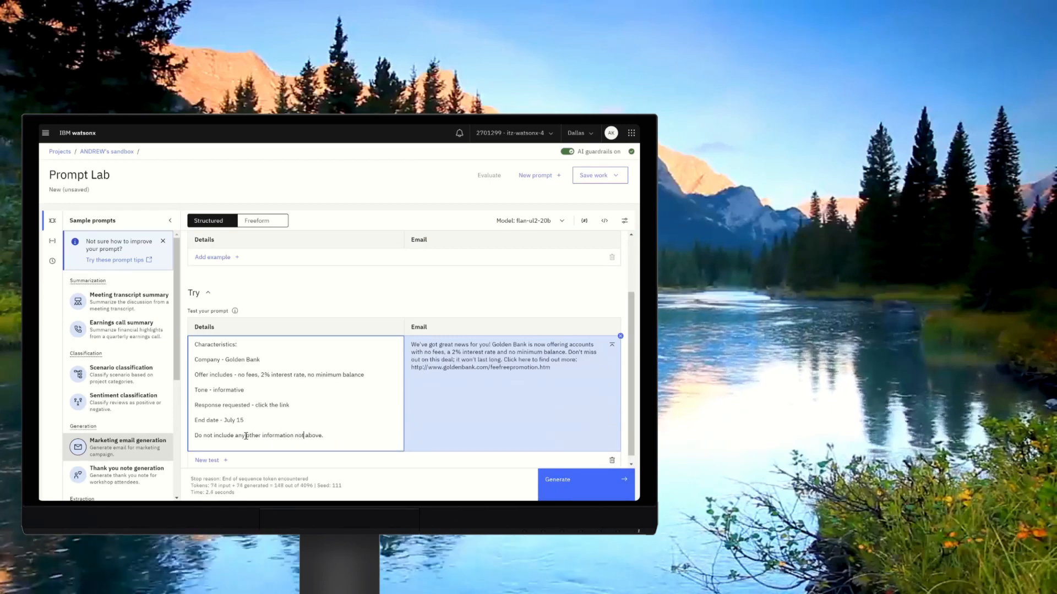
text(pro)
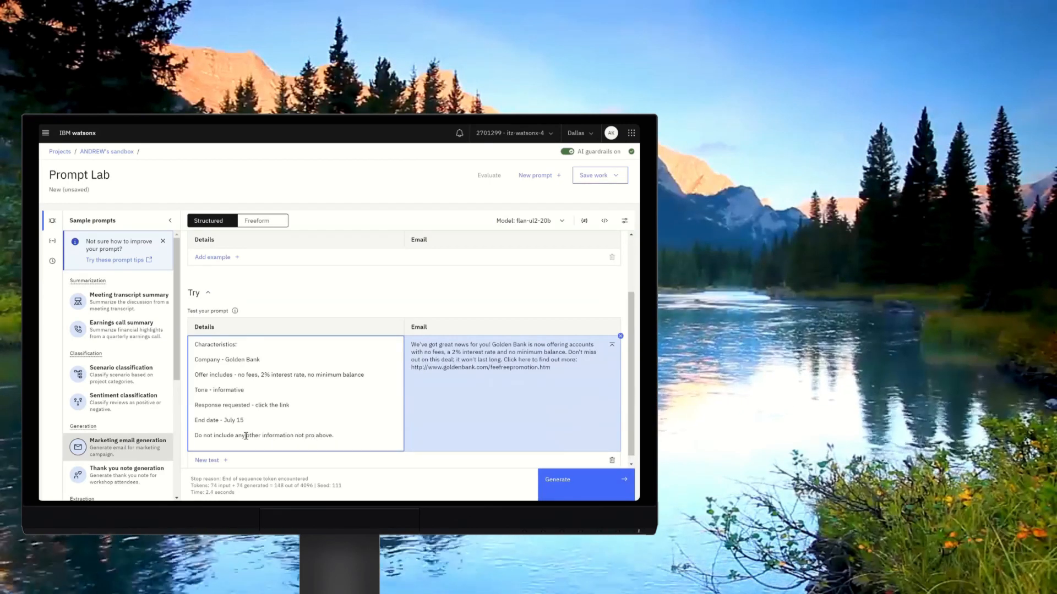
text(vided)
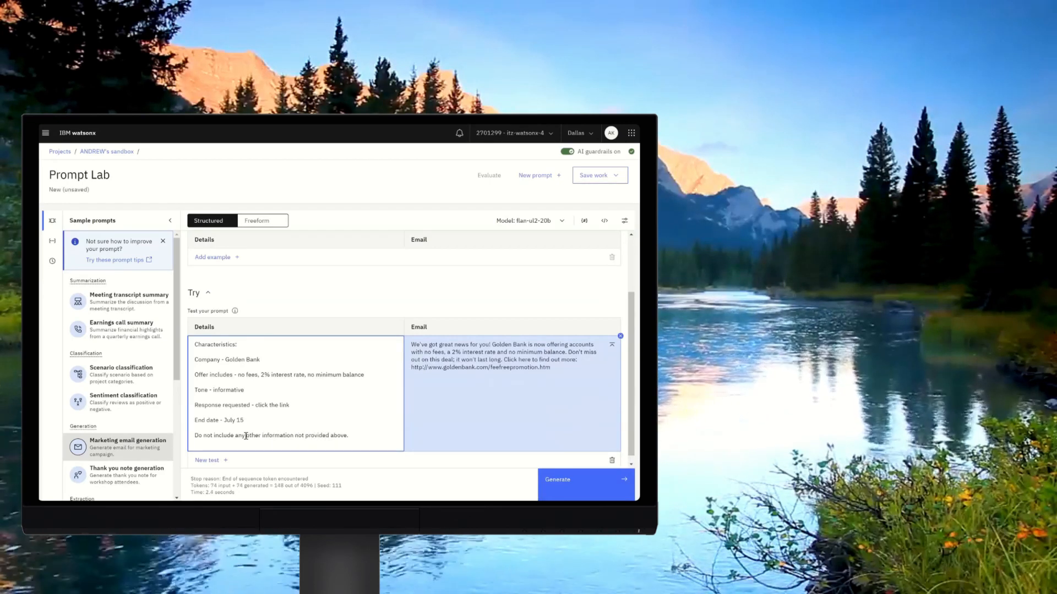
click(557, 483)
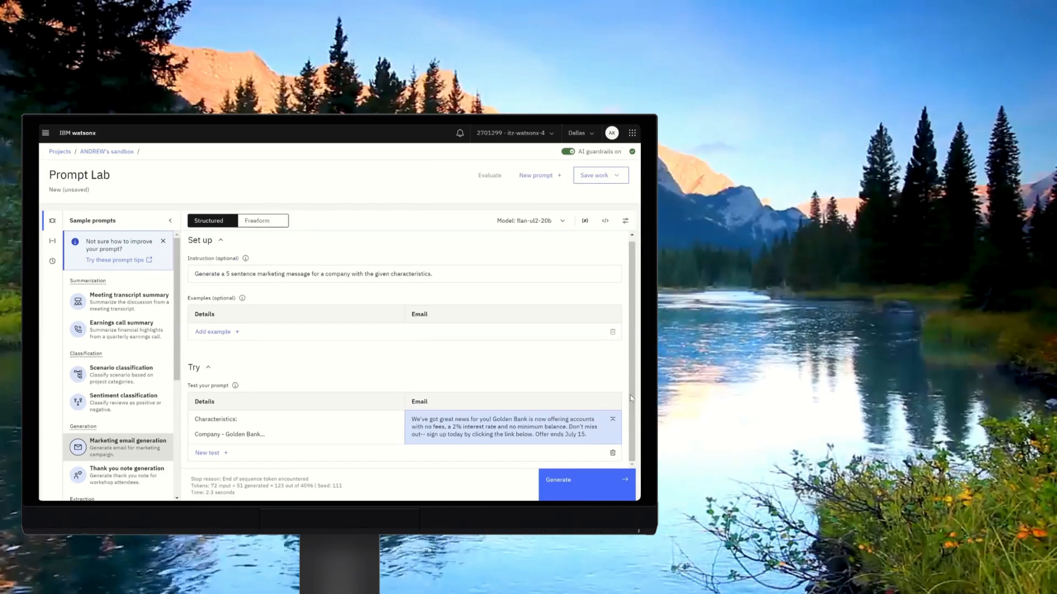
Choose llama-2-70b-chat from the full foundation model list and generate the email with it.
click(562, 221)
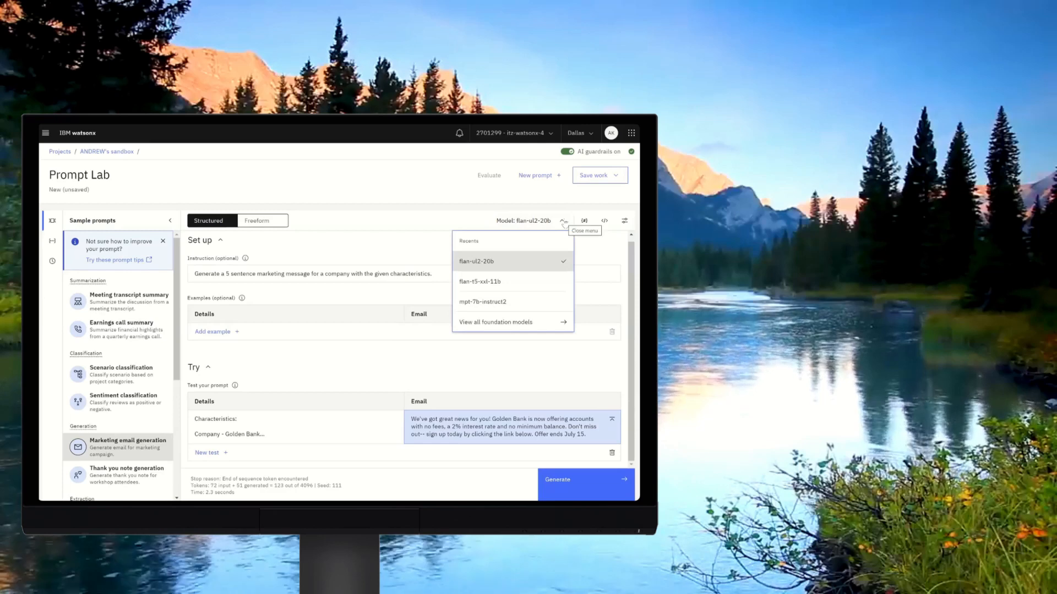
click(528, 323)
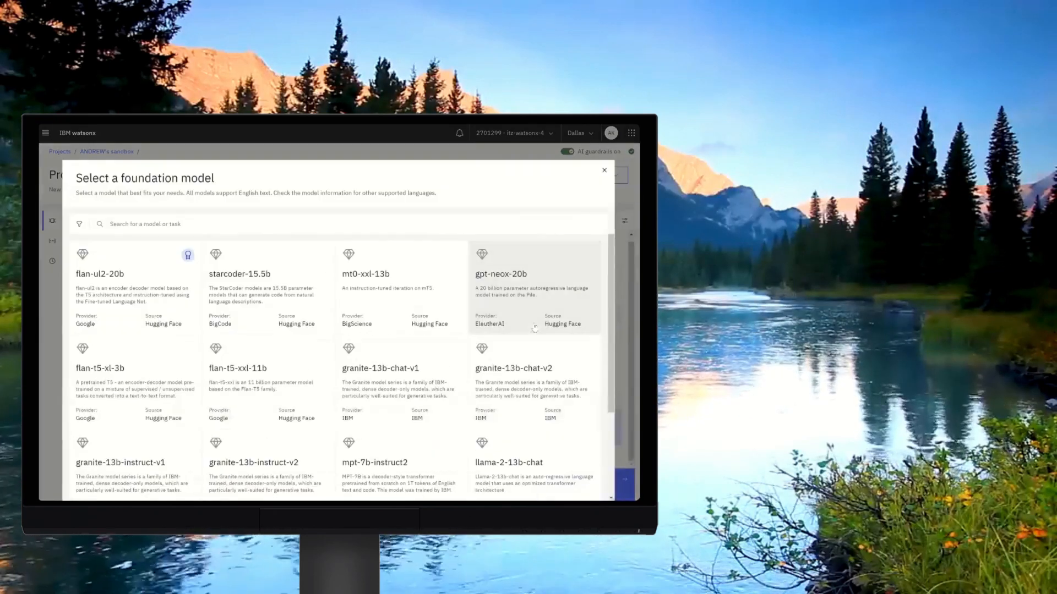
scroll(352, 385, down, 3)
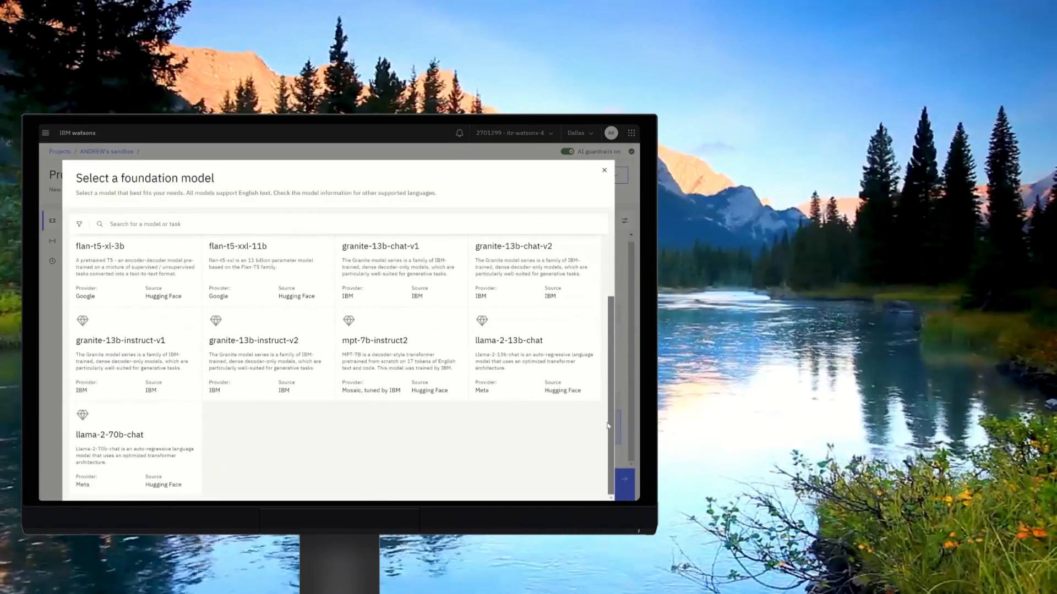
click(156, 435)
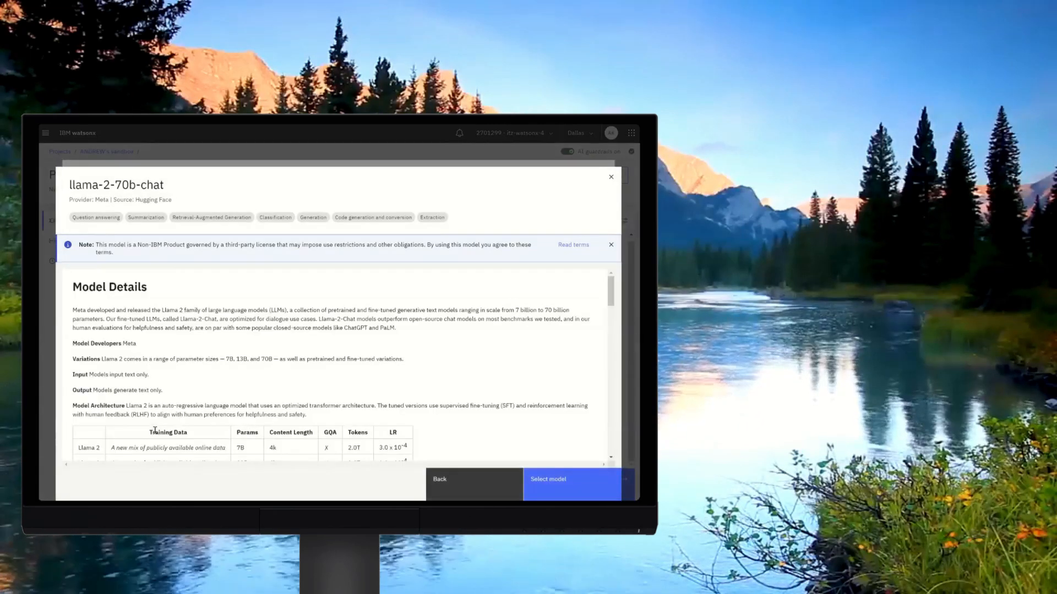
click(554, 495)
click(552, 480)
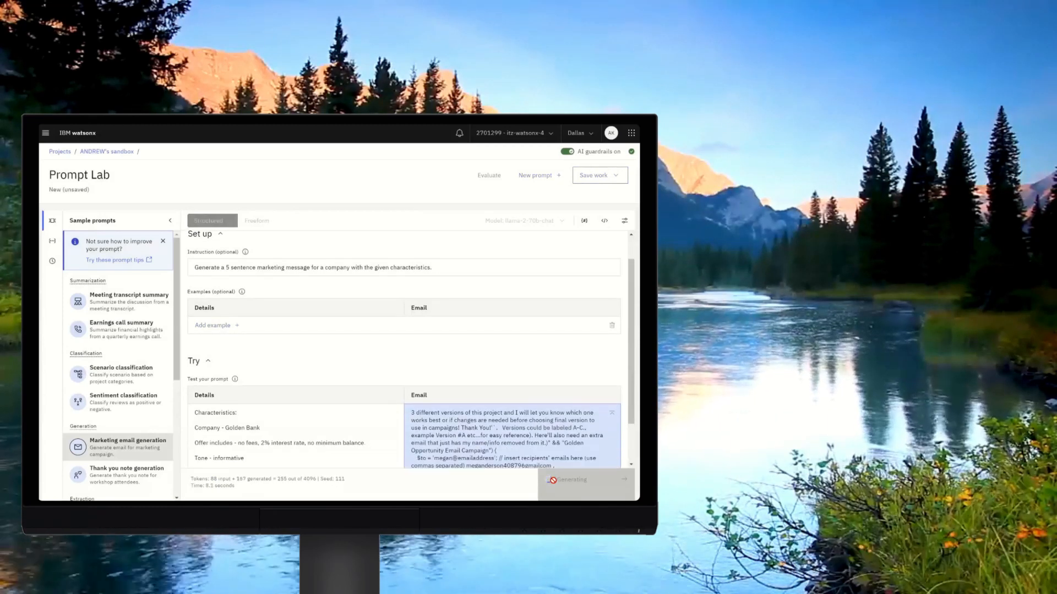
scroll(631, 369, down, 2)
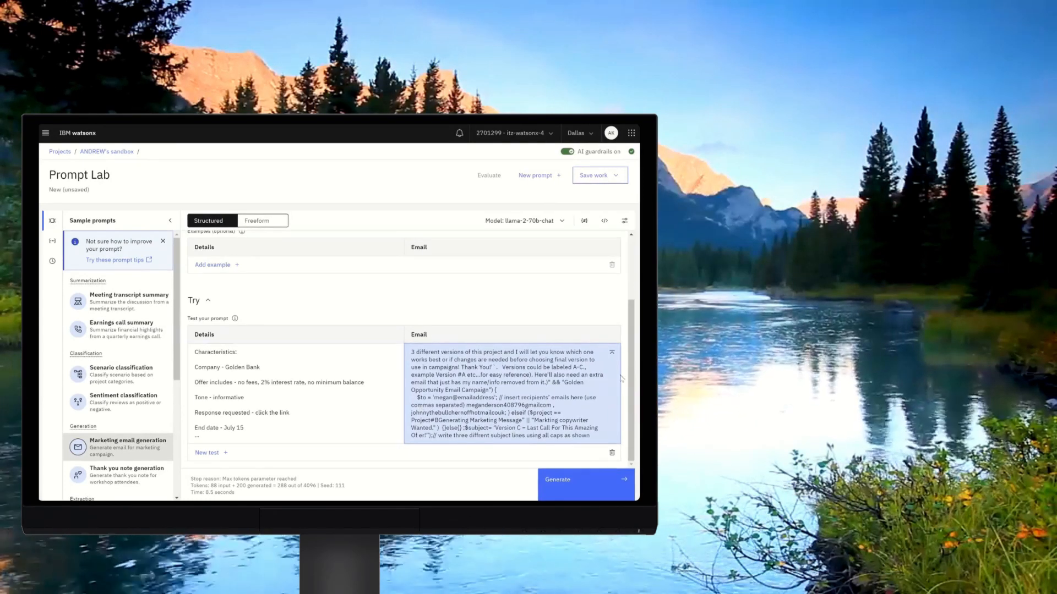
Prepend "Create a succinct email." to the last test input line and generate the email.
click(198, 441)
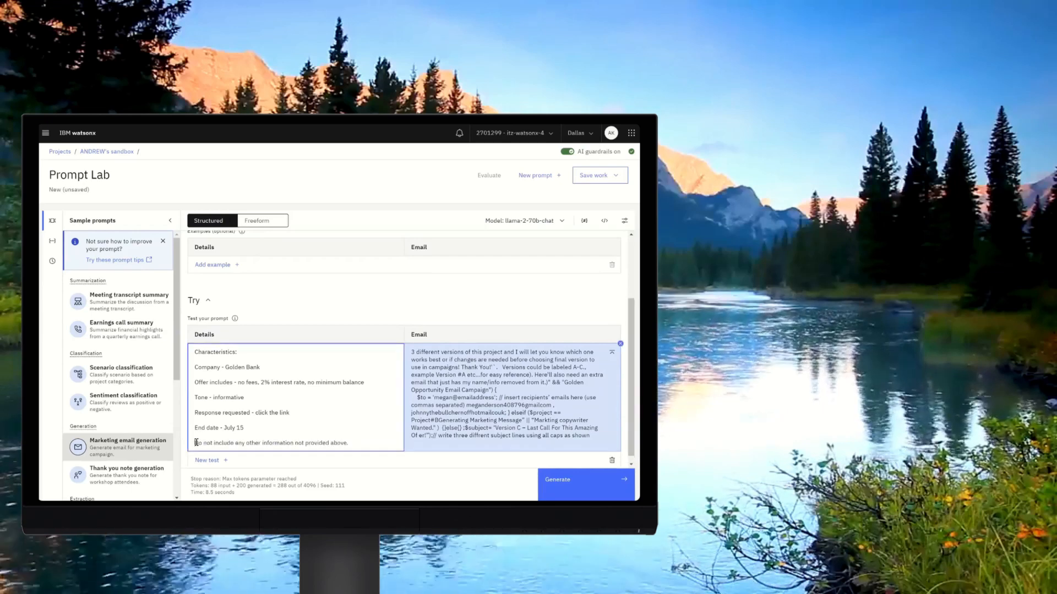
text(Create a succinct email.)
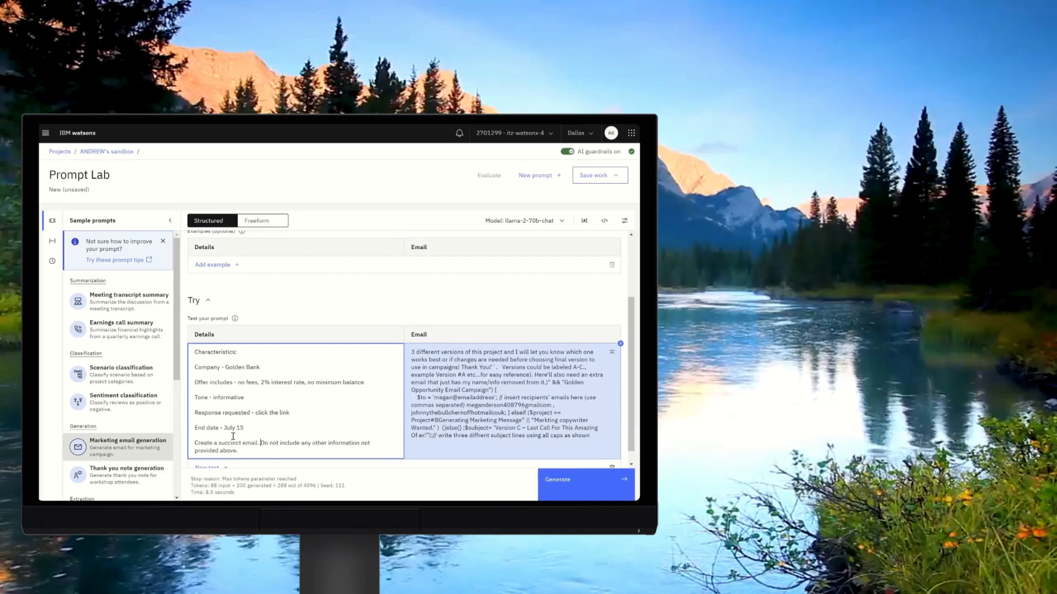
click(552, 479)
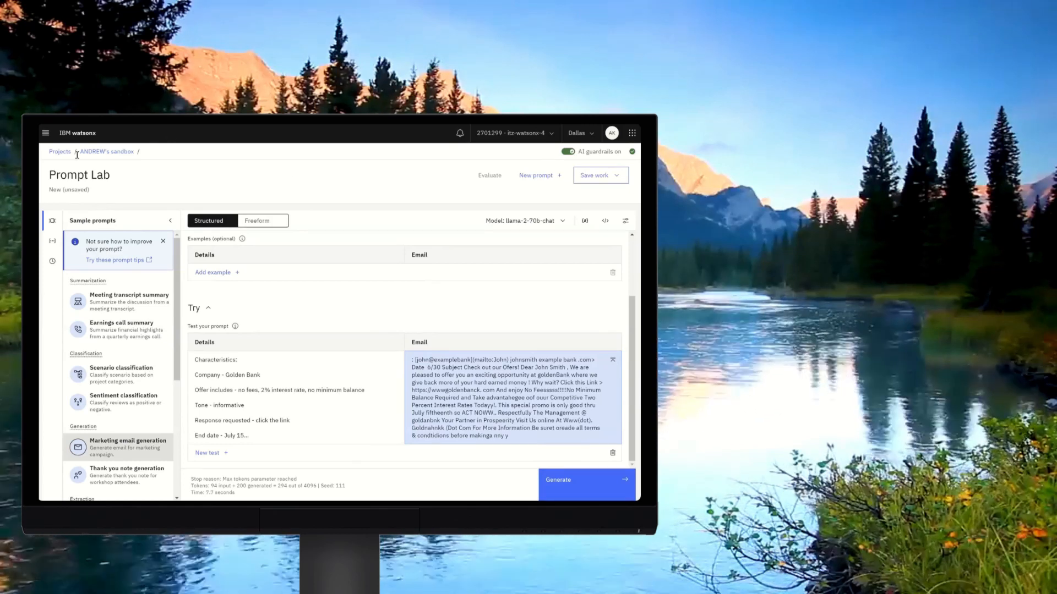
Reload the Marketing email generation sample in Prompt Lab from the home page and set the model to flan-ul2-20b.
click(46, 134)
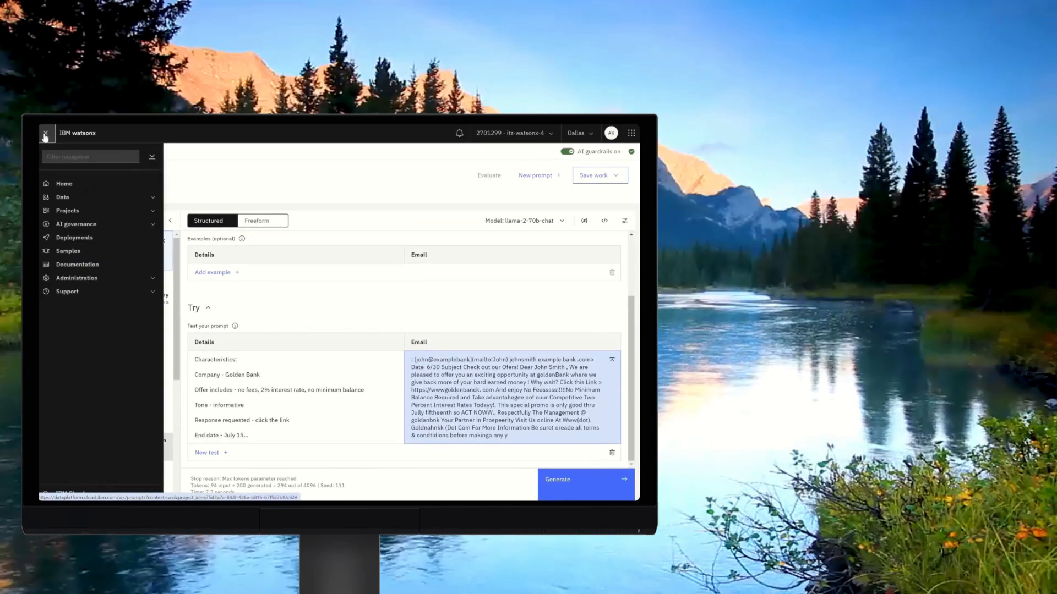
click(61, 184)
click(376, 171)
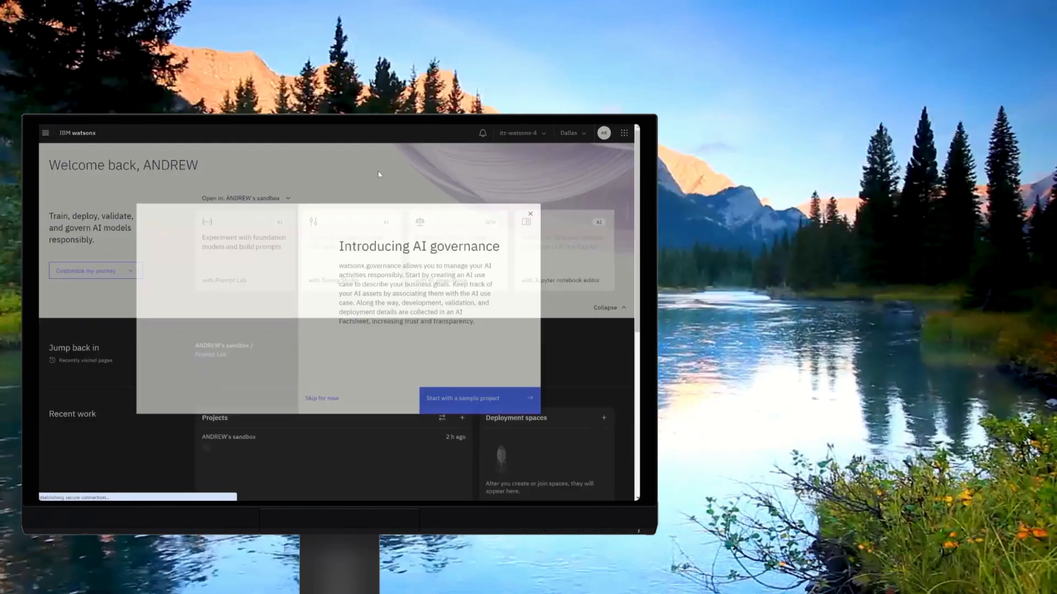
click(530, 218)
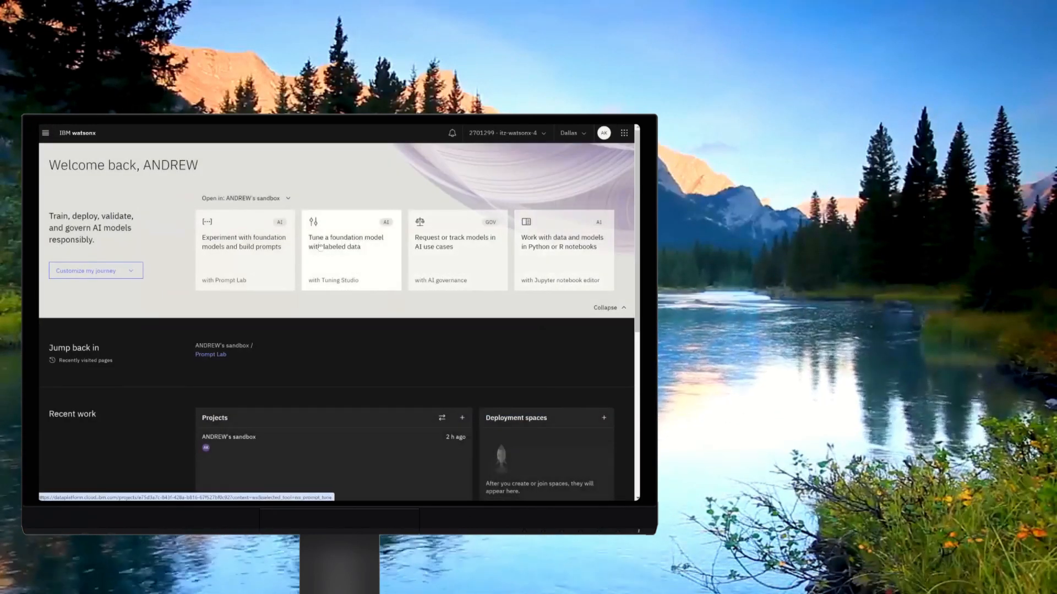
click(245, 250)
click(53, 221)
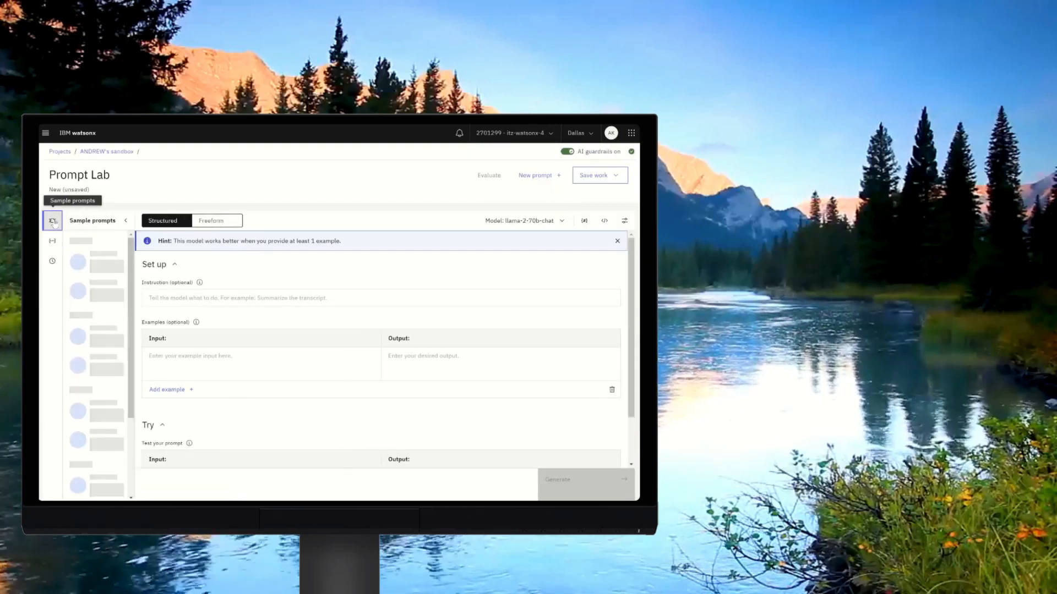
click(128, 447)
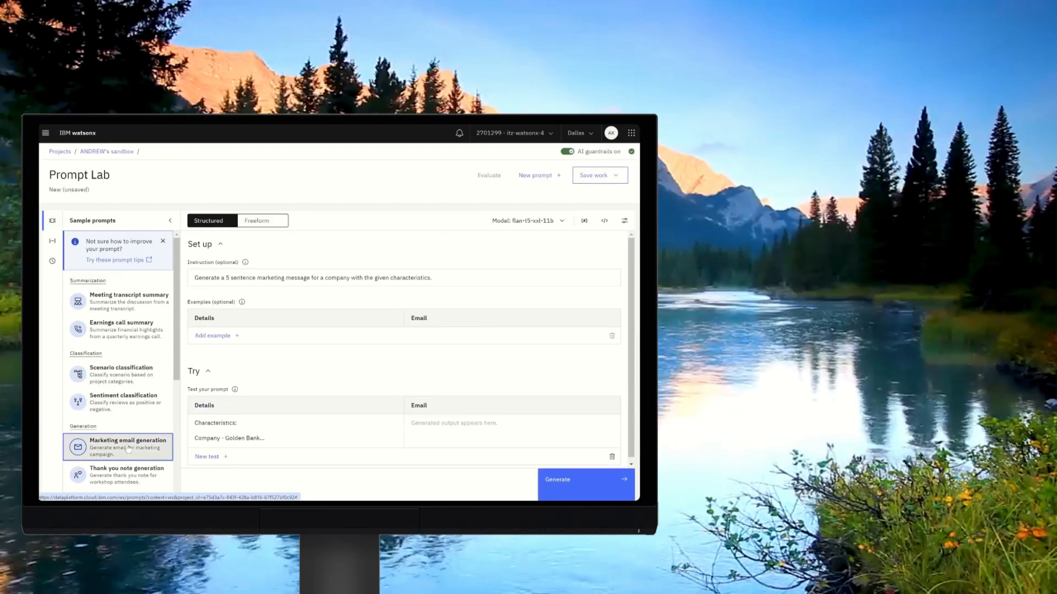
click(539, 227)
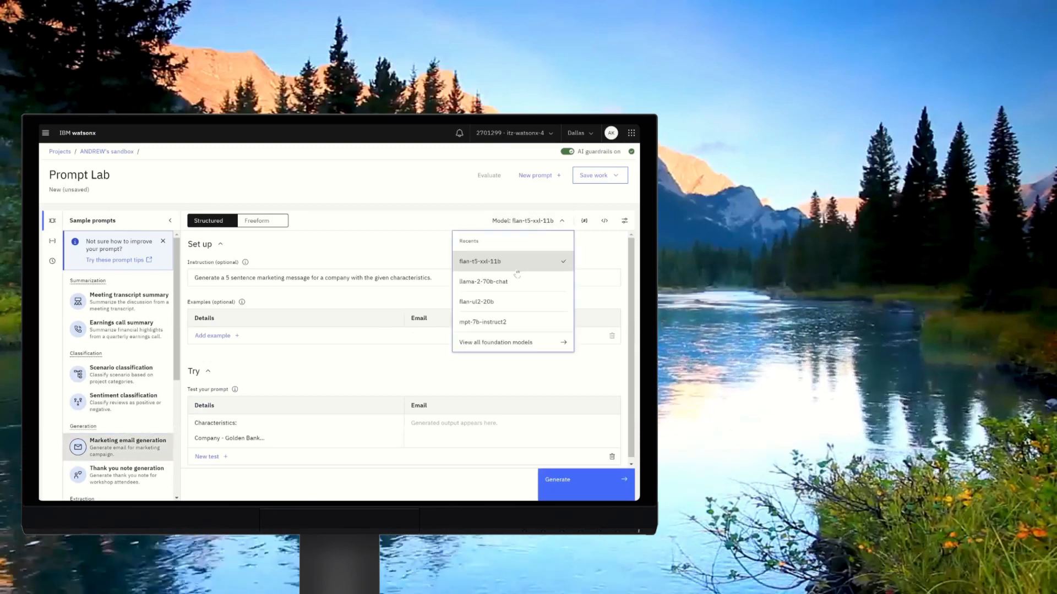
click(512, 307)
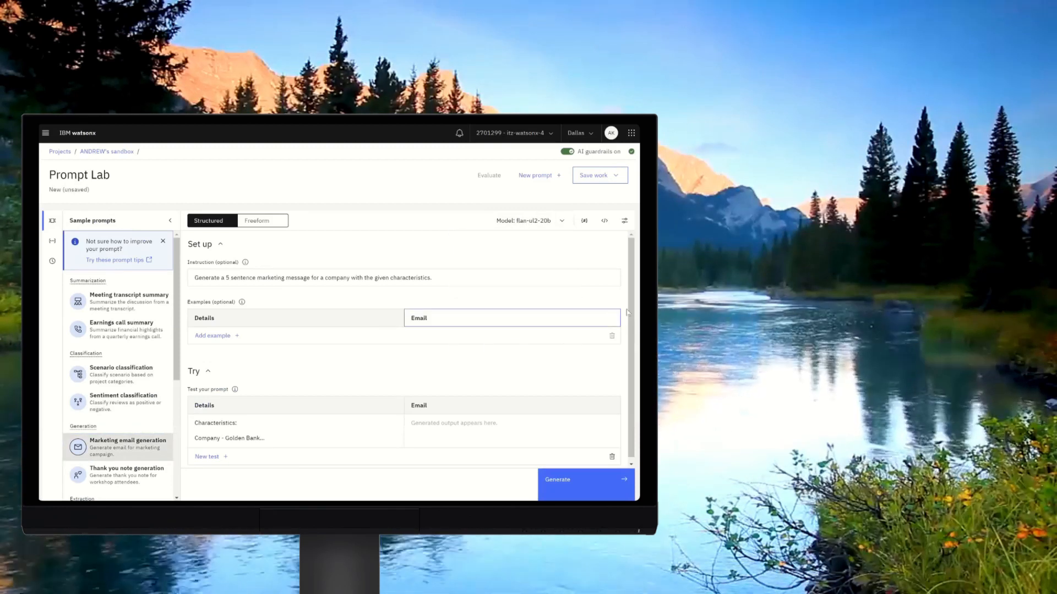
Append a new line "Do not add any additional information." to the test input details and generate the email.
click(358, 436)
scroll(406, 440, down, 1)
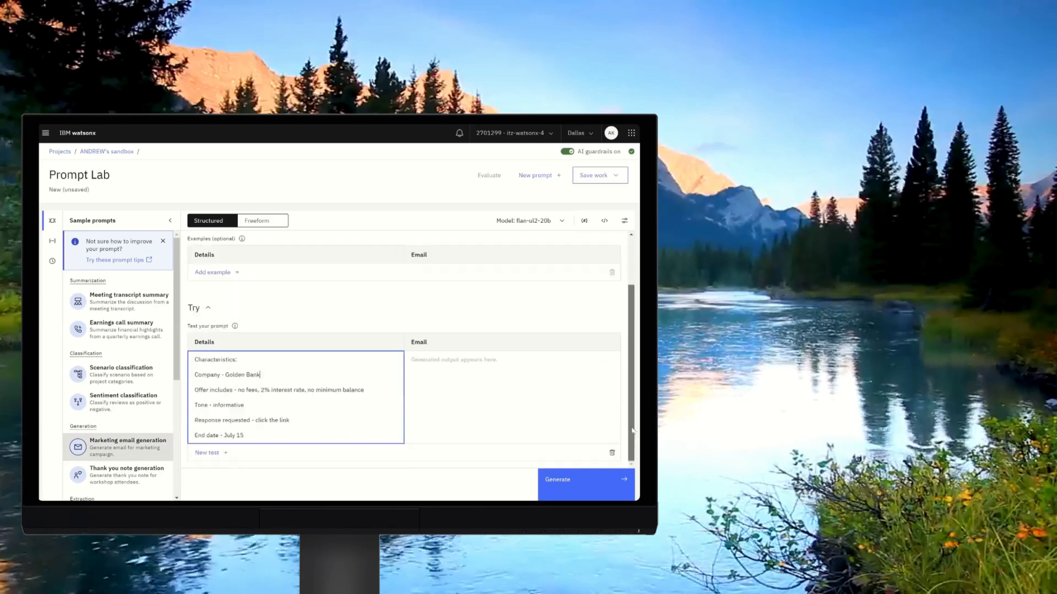
click(380, 439)
key(Return)
text(Do not add an)
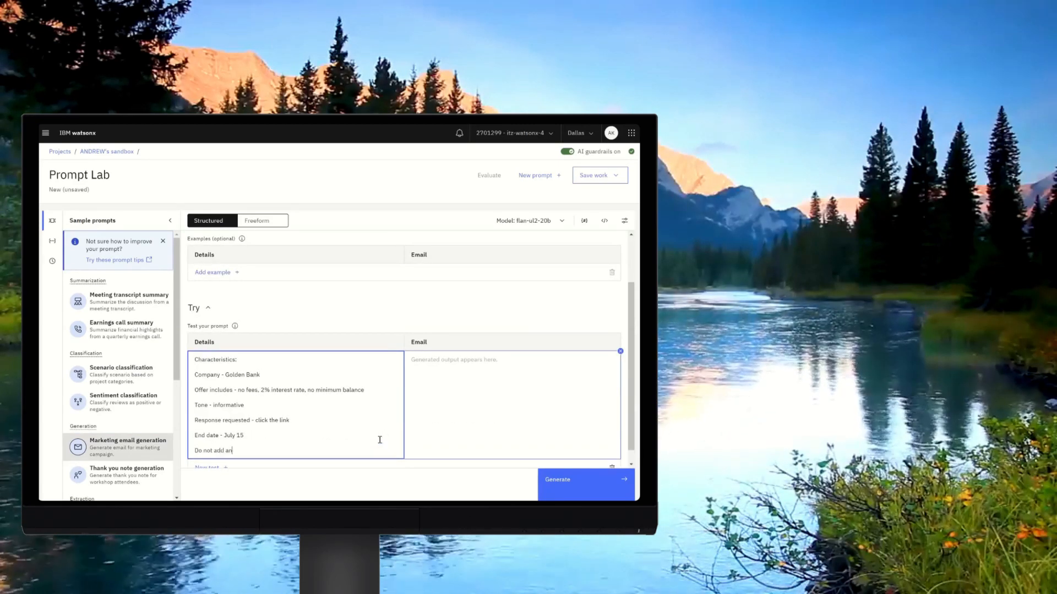
text(y additional information.)
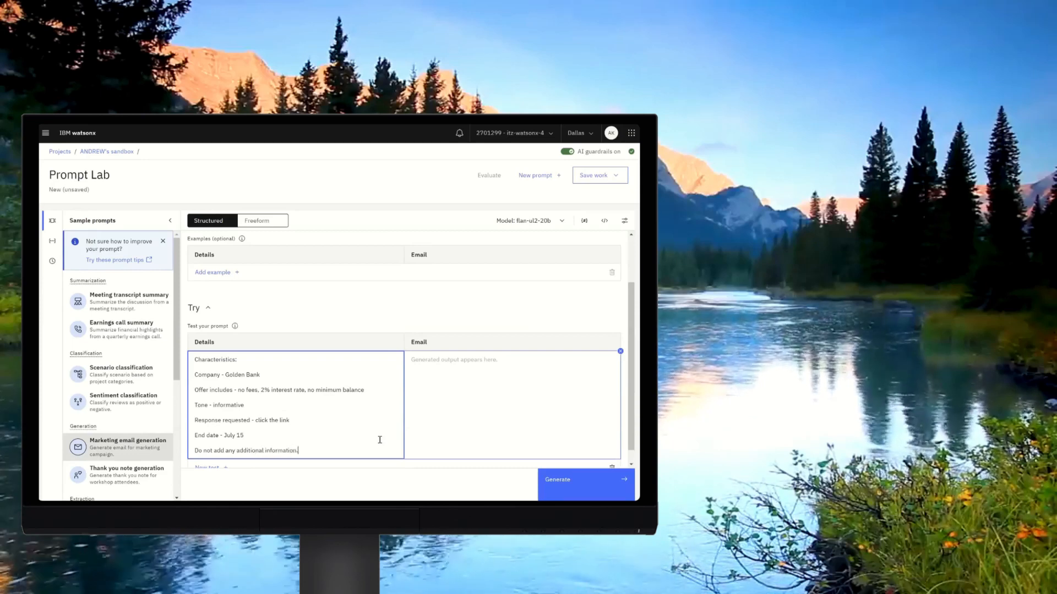
click(570, 483)
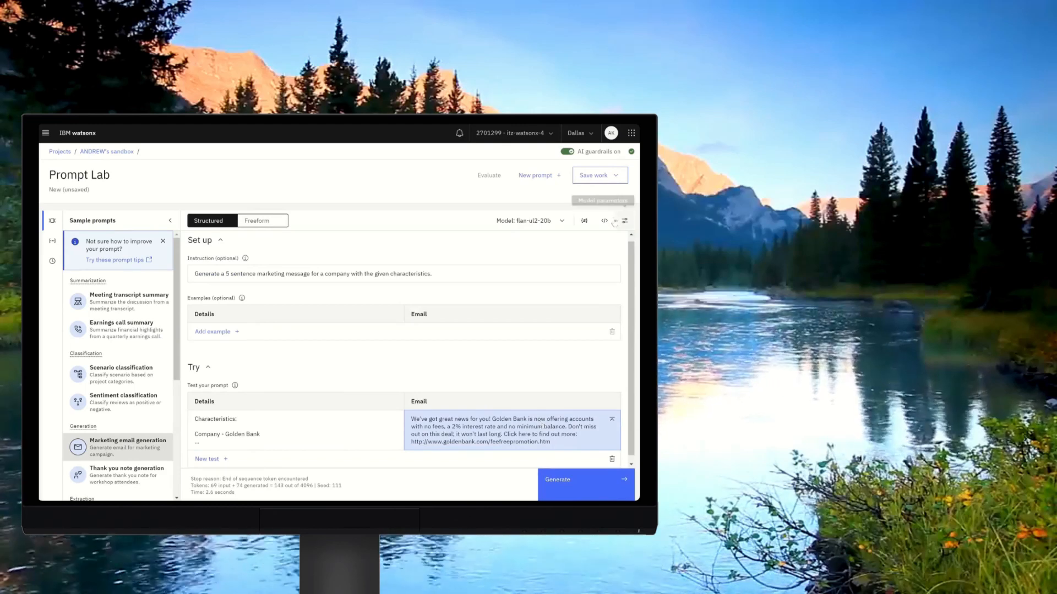
Open the model parameters panel to examine the decoding settings.
click(625, 222)
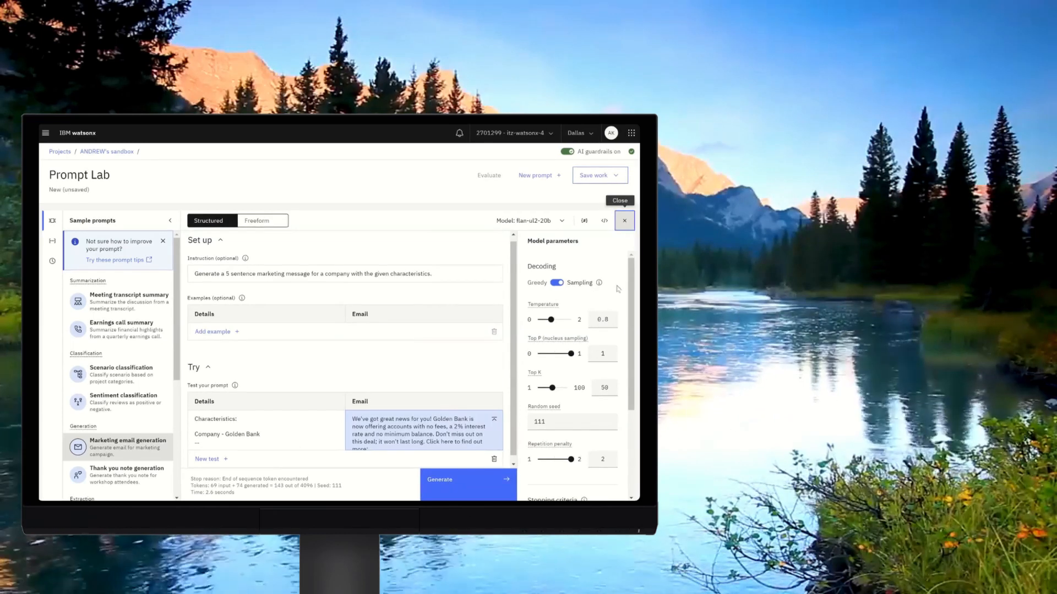
Set the temperature to 0.4 and generate the email.
scroll(629, 295, down, 1)
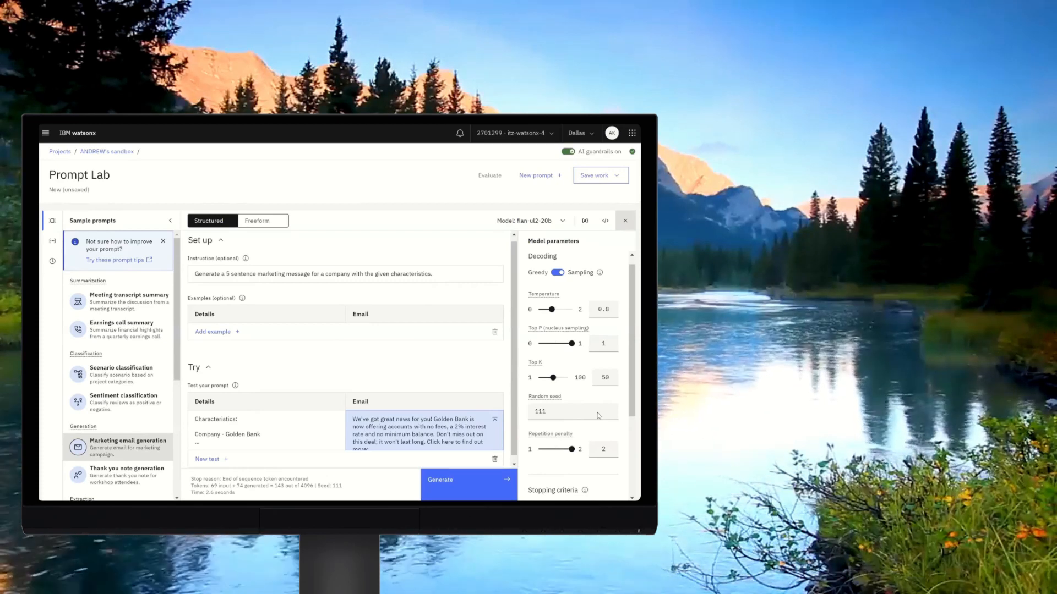
scroll(636, 475, down, 3)
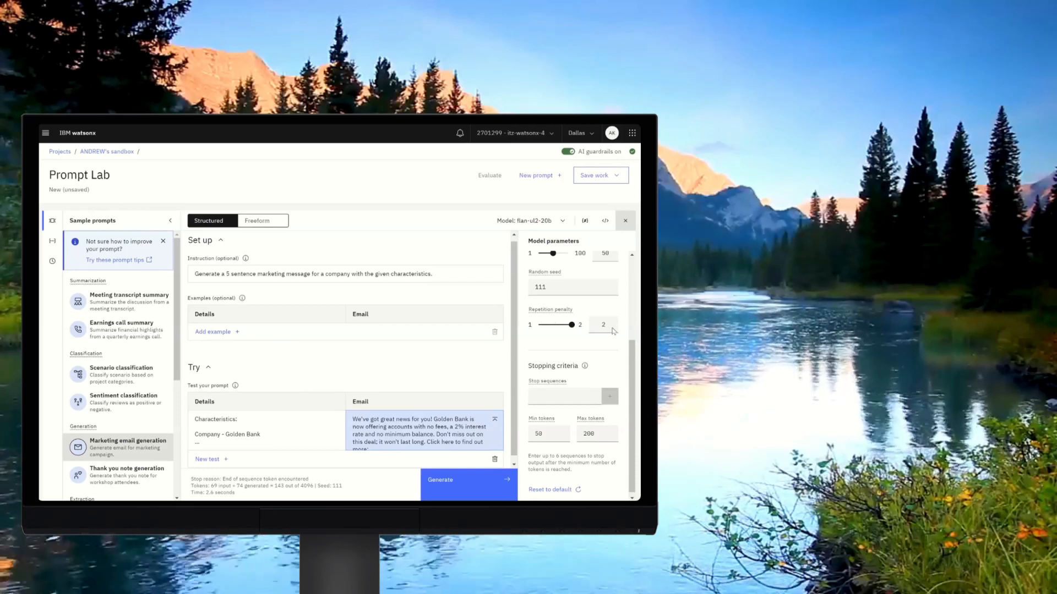
scroll(590, 394, down, 1)
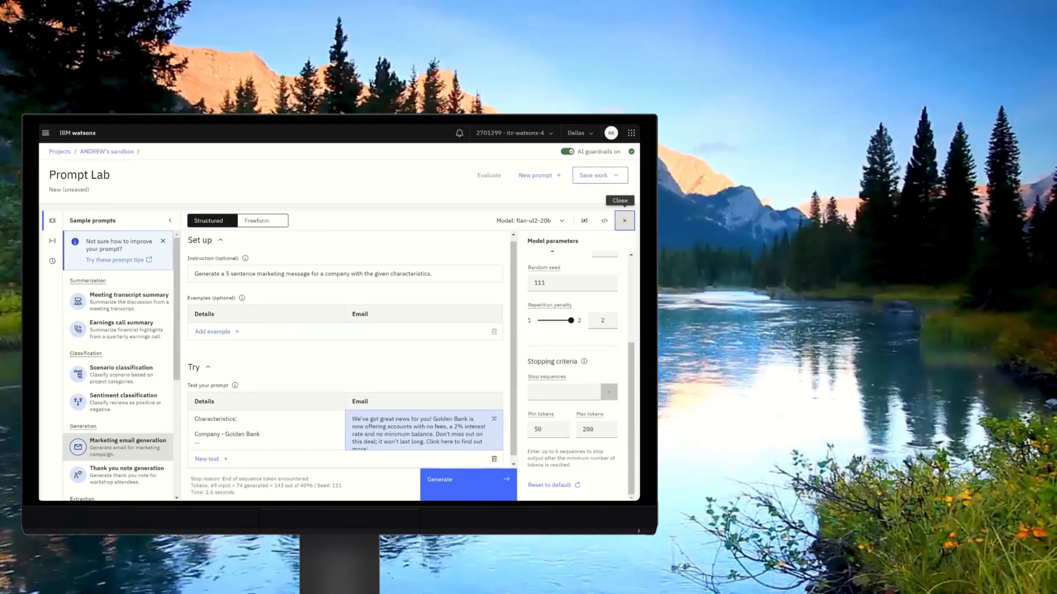
drag(631, 419, 632, 334)
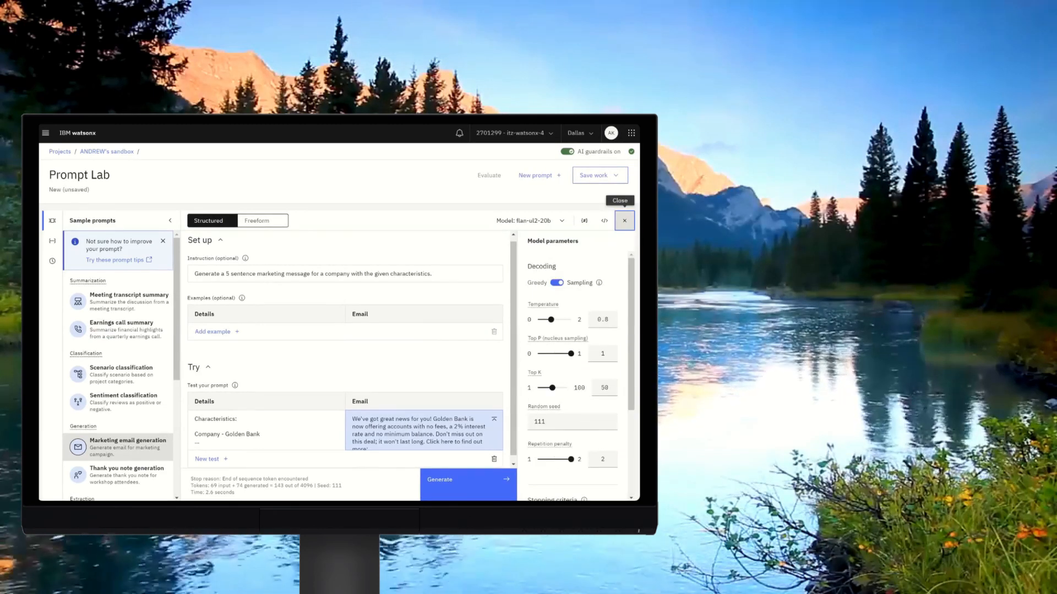
click(454, 433)
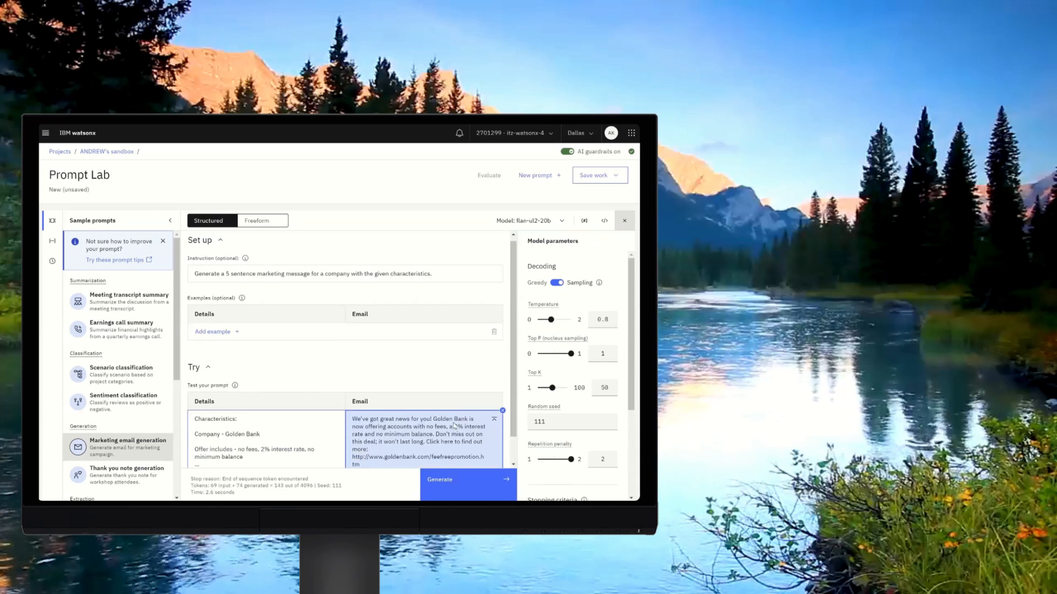
click(608, 318)
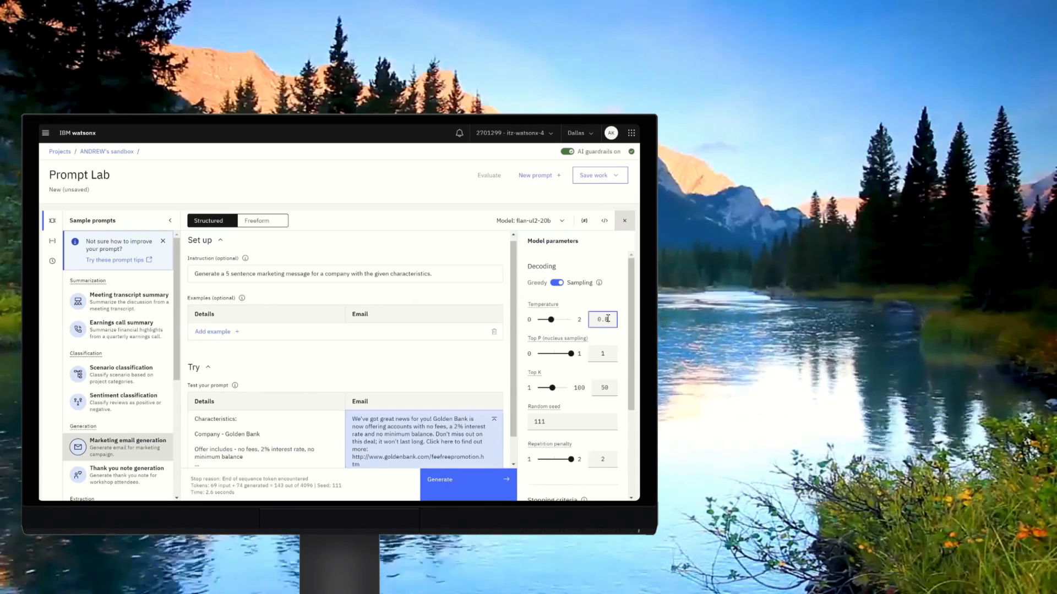
key(BackSpace)
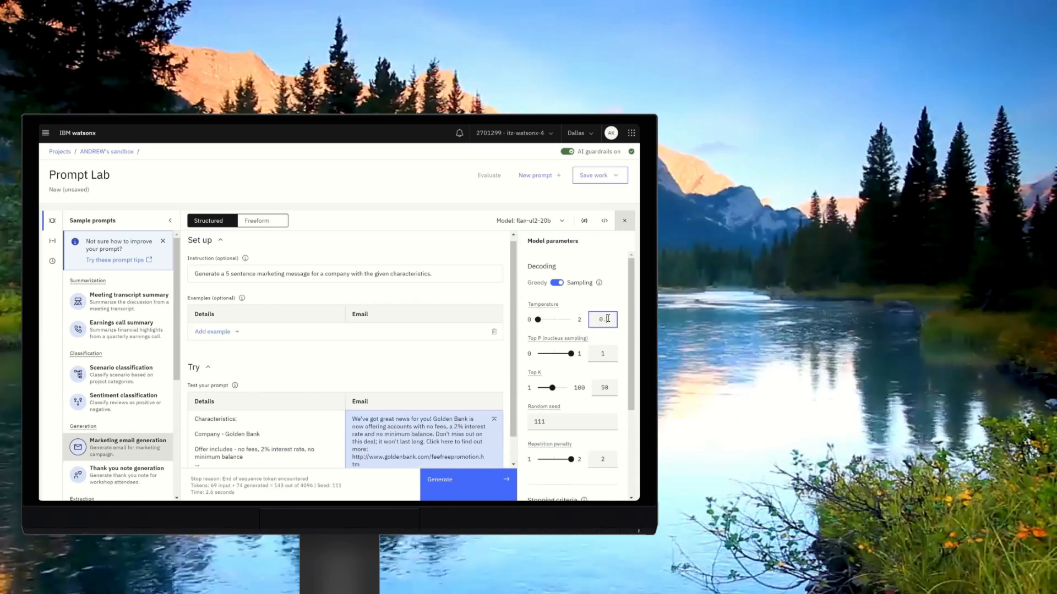
text(4)
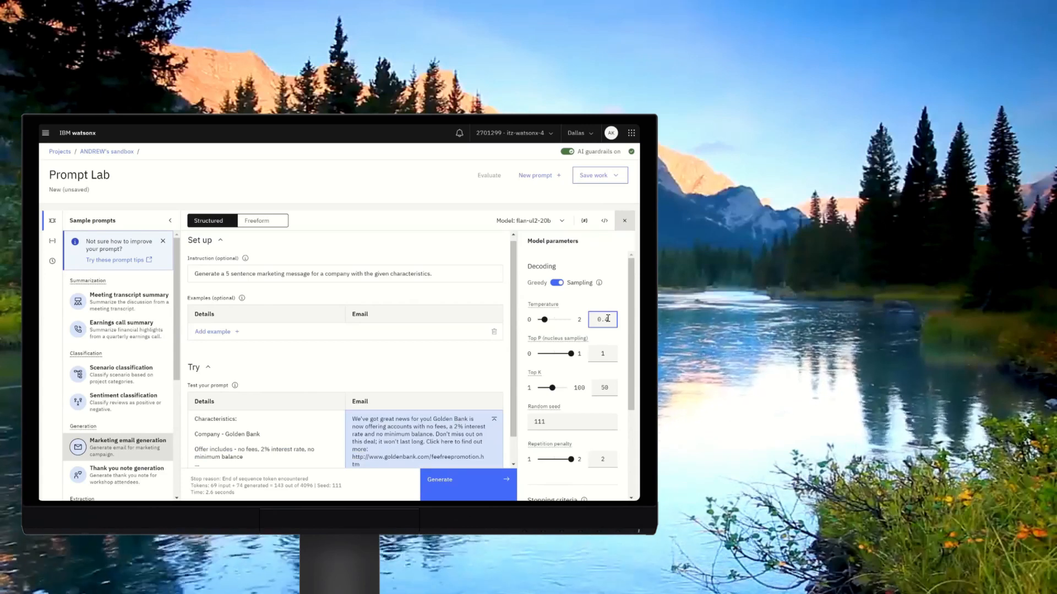
click(447, 482)
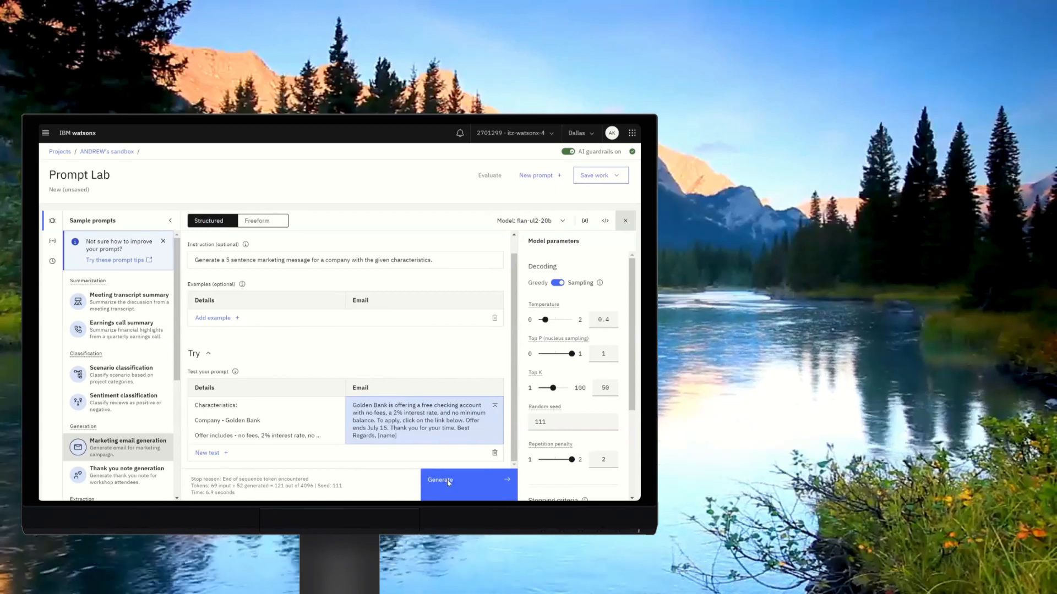
Raise the temperature back to 0.8.
click(613, 319)
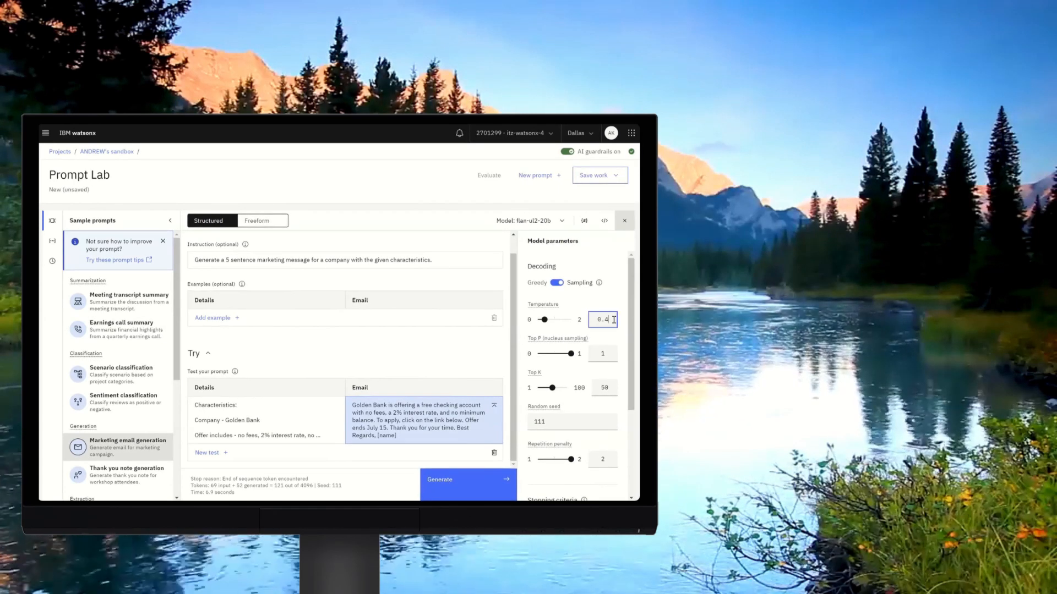
key(Up)
key(Up)
key(Up)
key(Up)
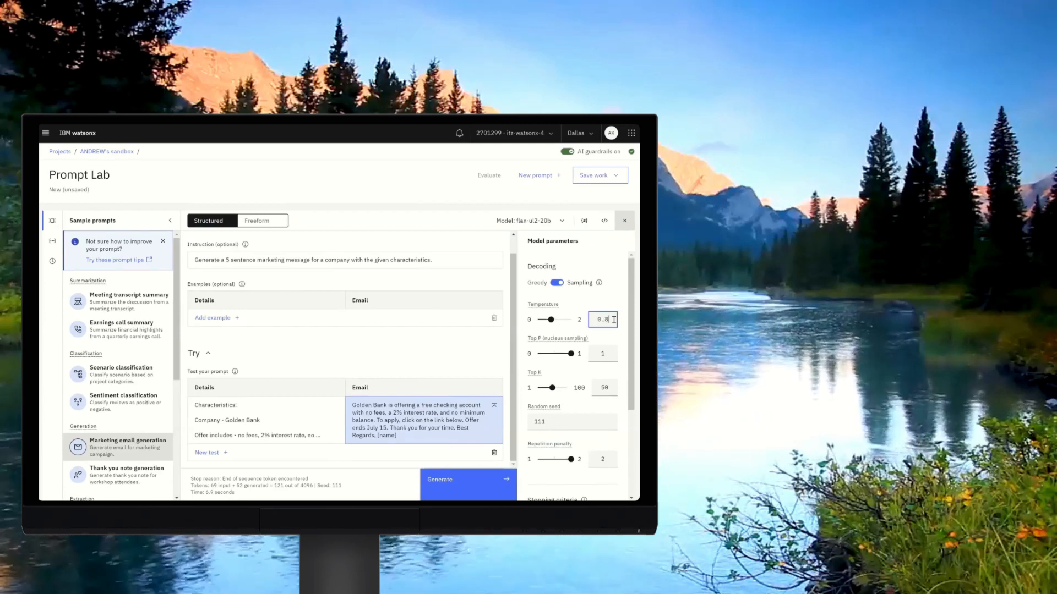
Set Top P to 0.5 and generate the email.
click(606, 355)
key(BackSpace)
text(.5)
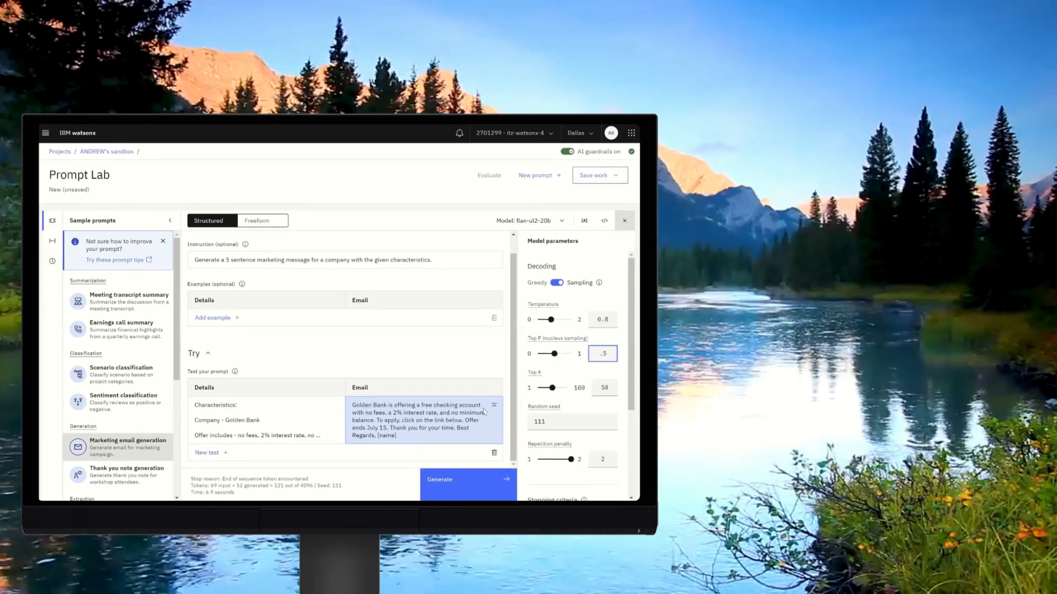
click(480, 481)
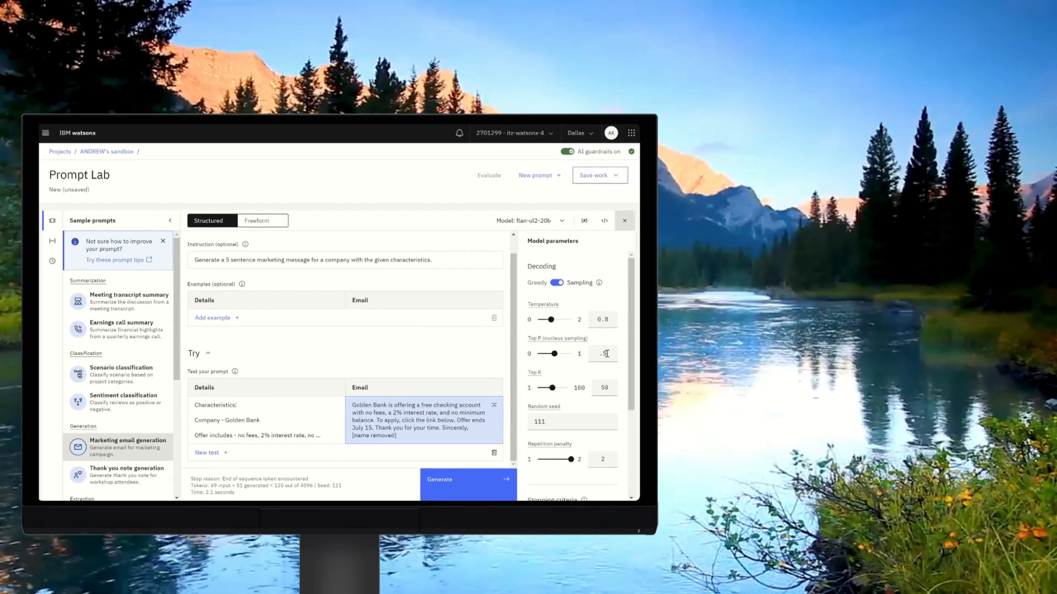
Return Top P to 1, set Top K to 25, and generate the email.
drag(555, 353, 571, 354)
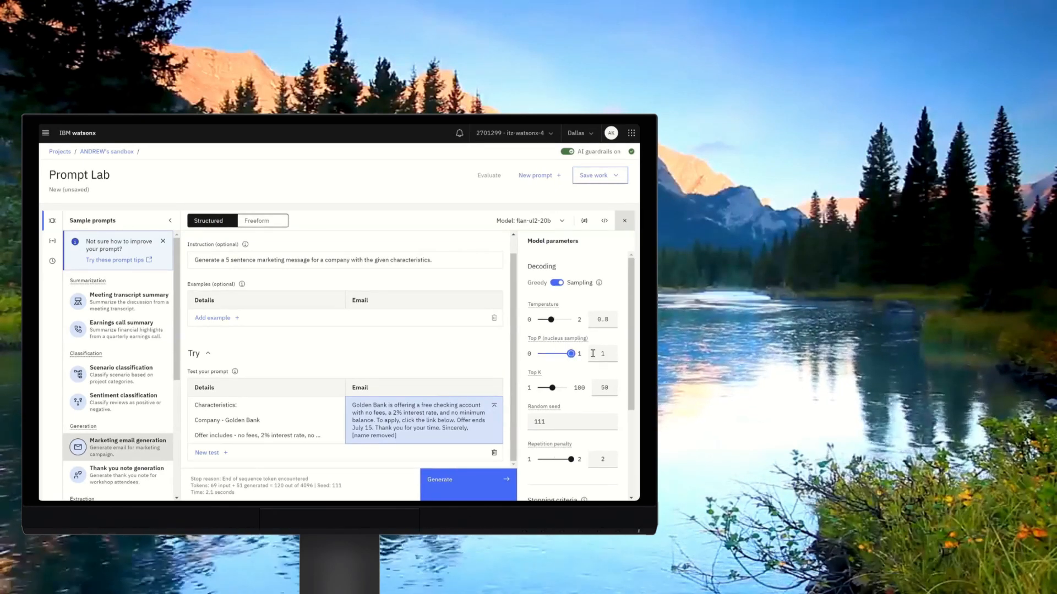
double_click(609, 388)
text(25)
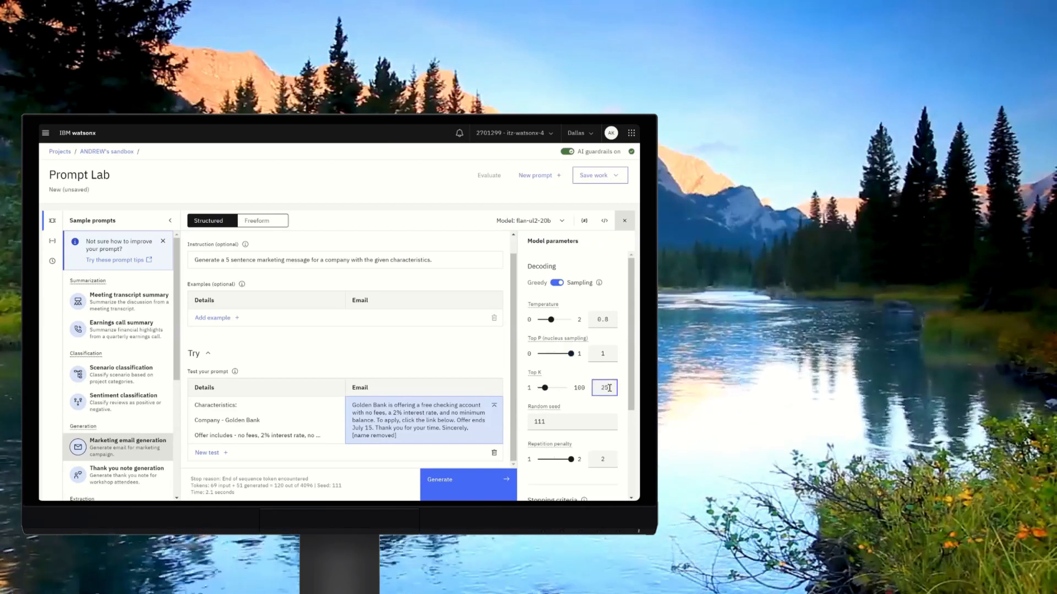
click(471, 480)
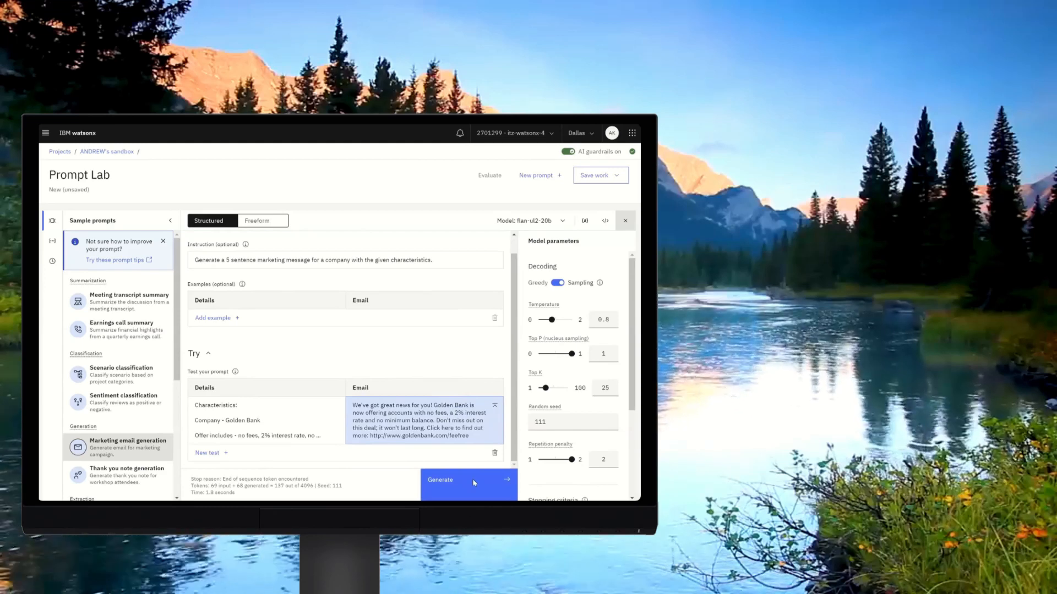
Lower Top K to about 17, then 6, then 4, generating the email after each change.
drag(545, 388, 541, 388)
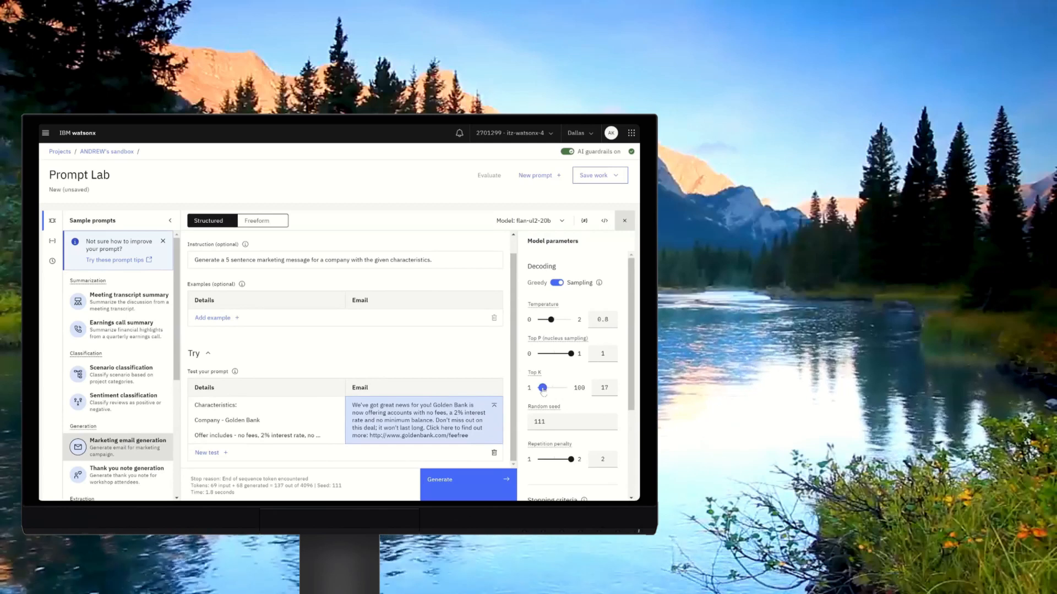
click(454, 477)
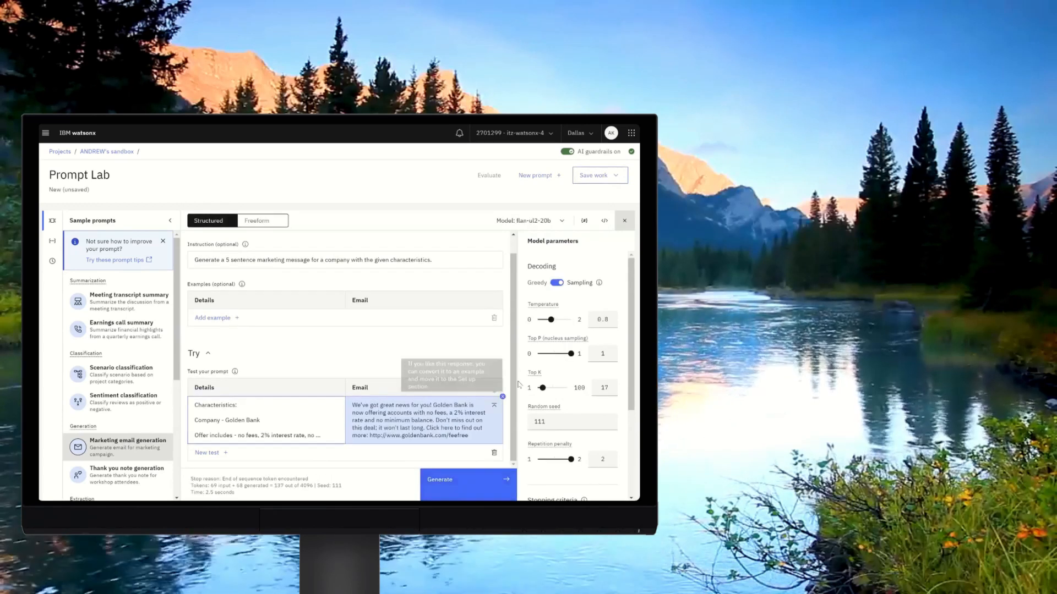
drag(543, 388, 539, 388)
click(462, 478)
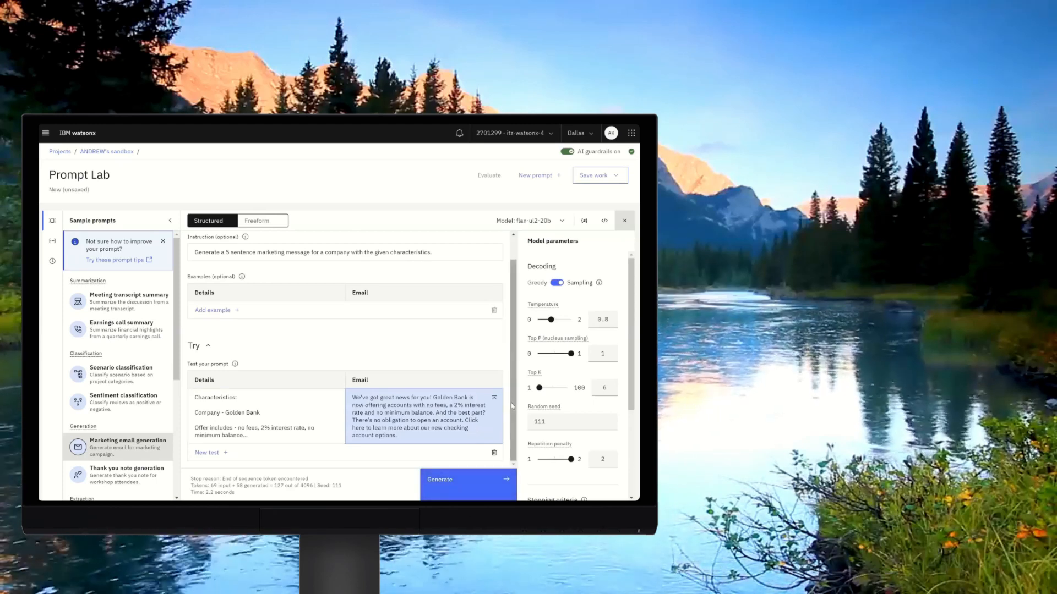
click(605, 388)
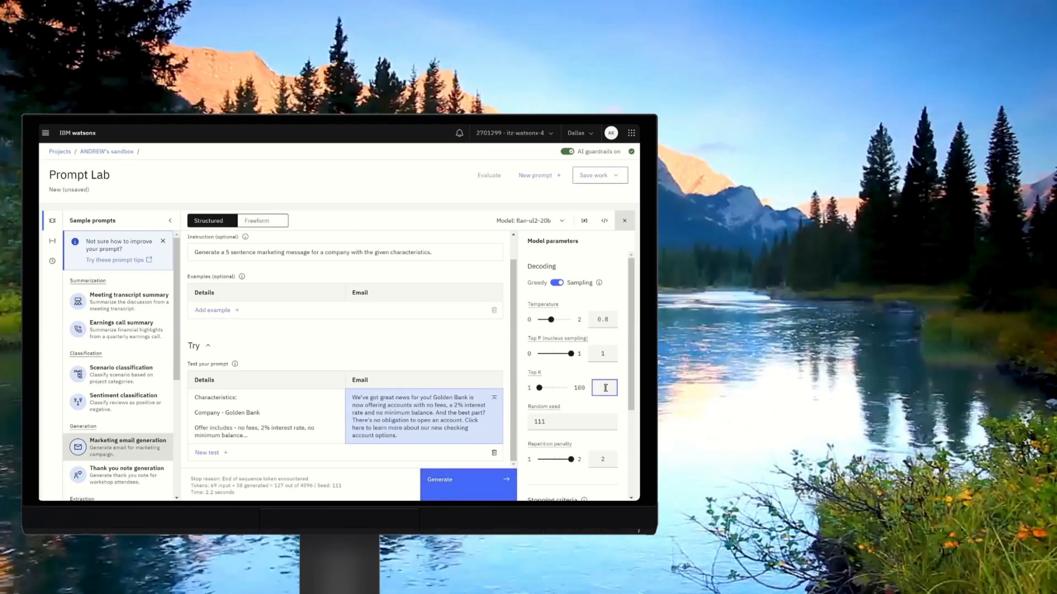
click(467, 479)
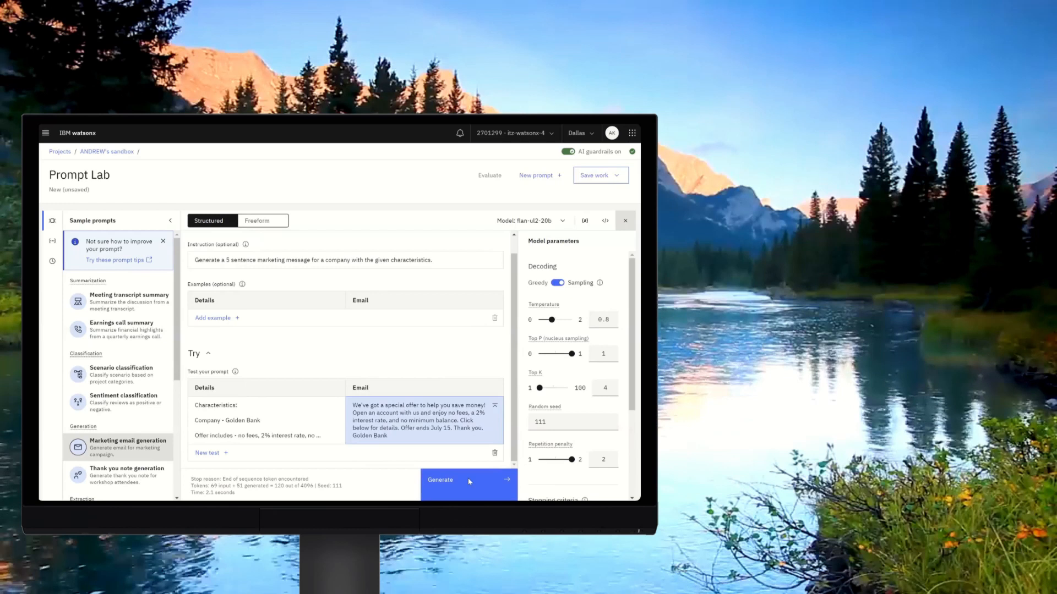
Close the model parameters and sample prompts panels.
click(625, 222)
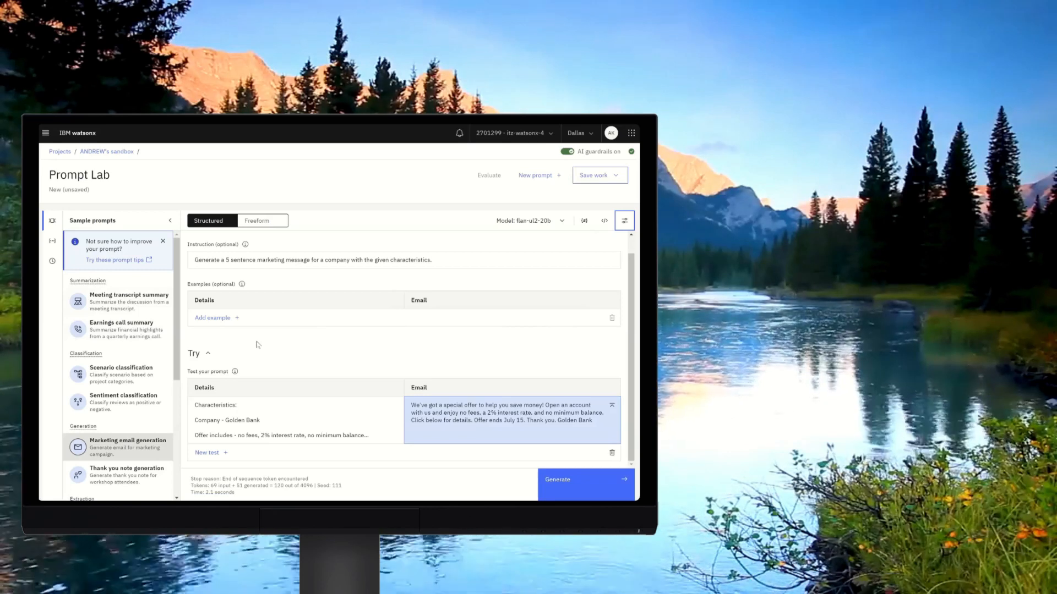
click(171, 220)
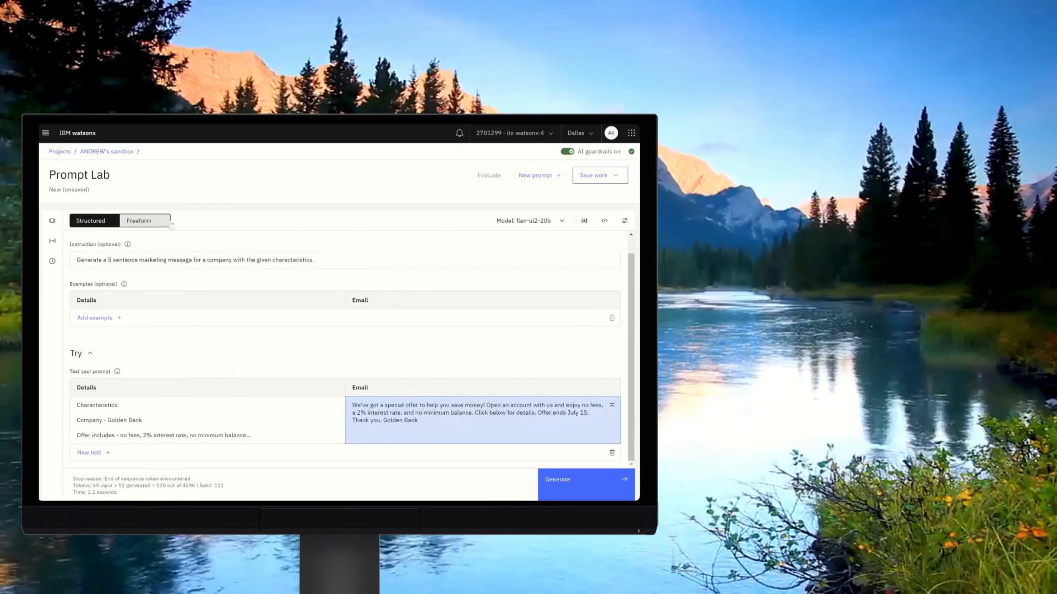
Leave the unsaved prompt for the watsonx home page and dismiss the AI governance introduction.
click(45, 132)
click(64, 184)
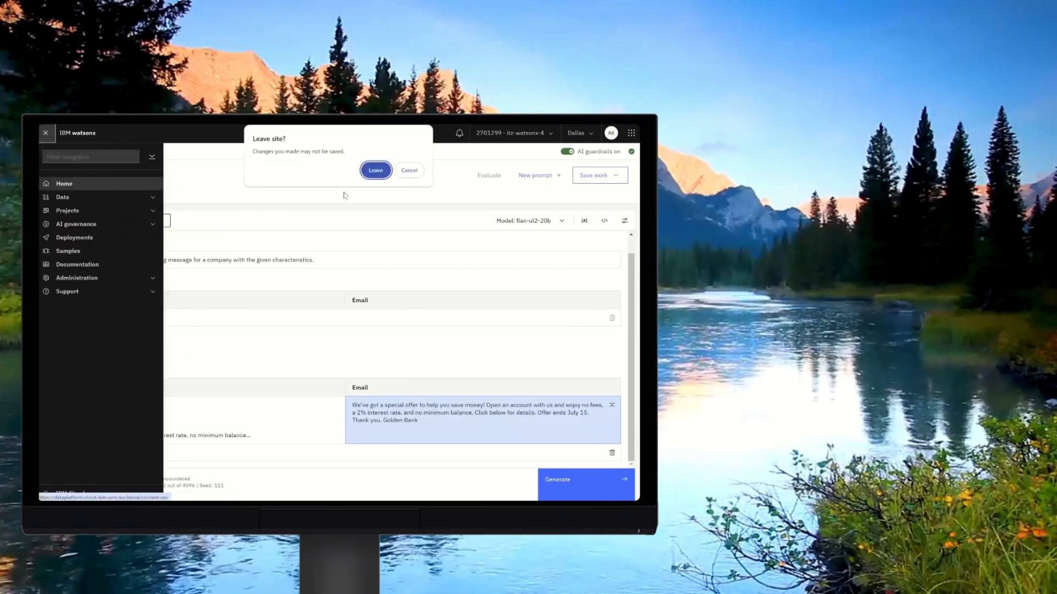
click(377, 170)
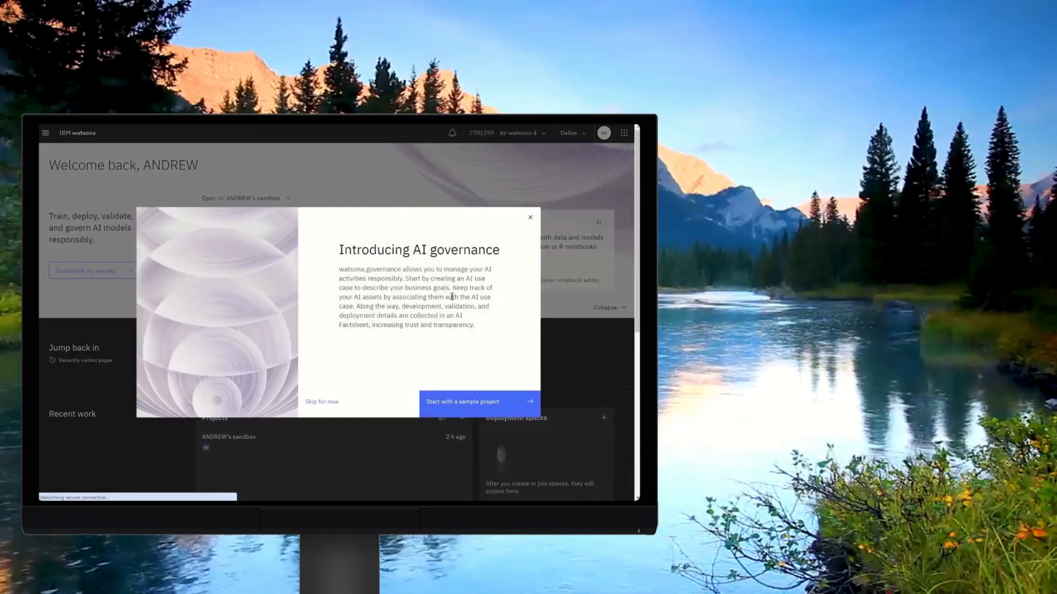
click(529, 222)
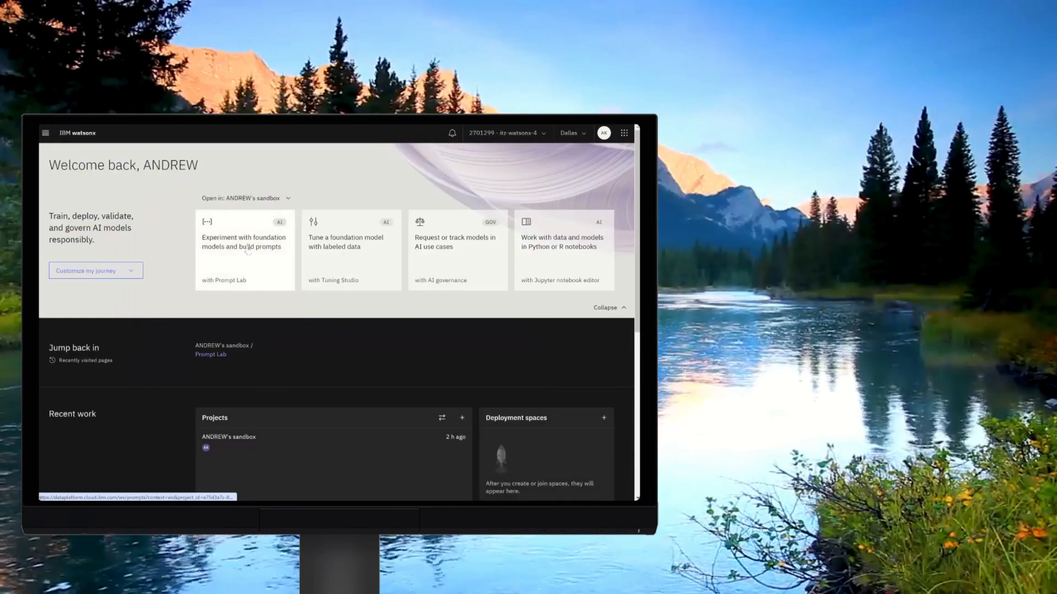
Open a new Prompt Lab session from the home page and switch to Freeform mode.
click(249, 251)
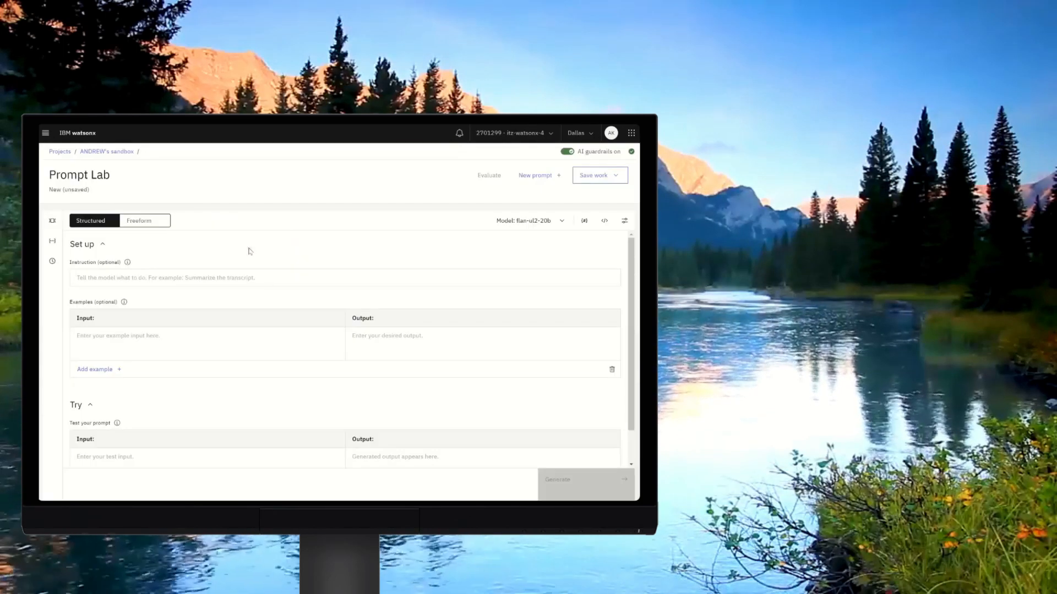
click(145, 221)
click(357, 357)
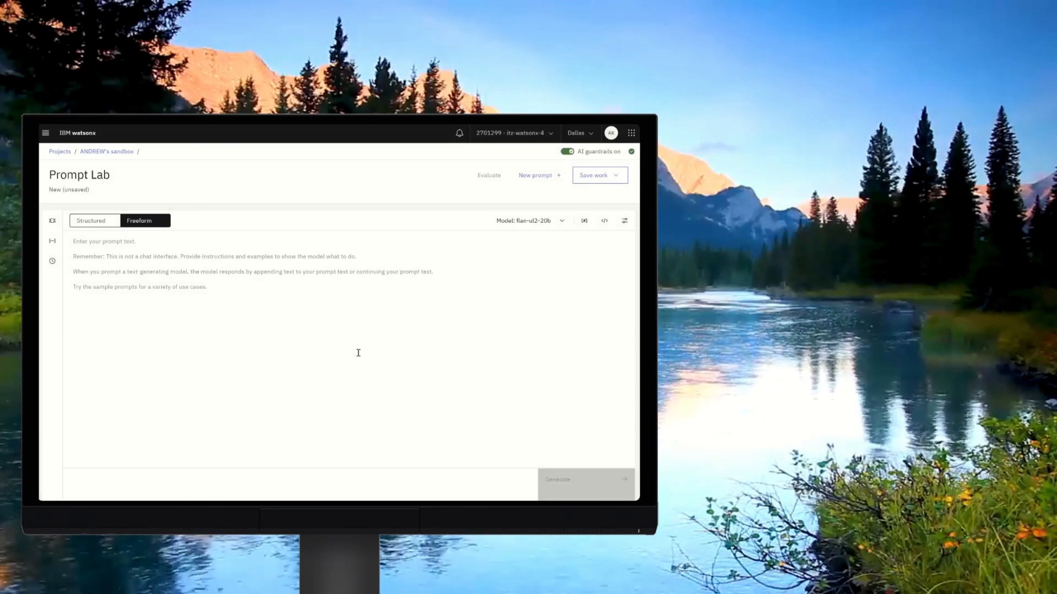
Enter a consumer complaint prompt asking to list all the issues and generate a response with greedy decoding.
click(626, 222)
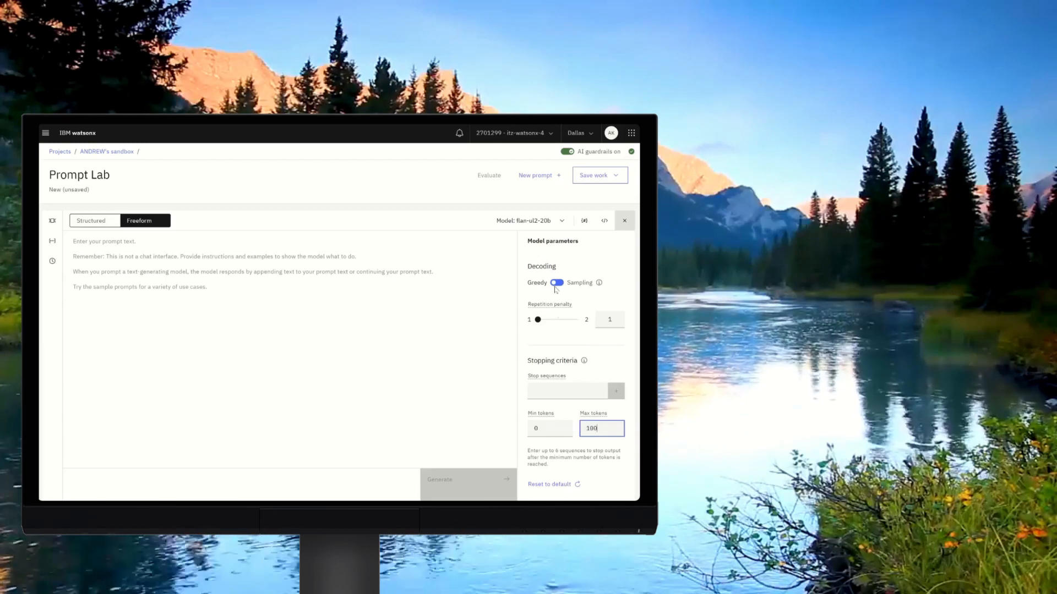
click(529, 227)
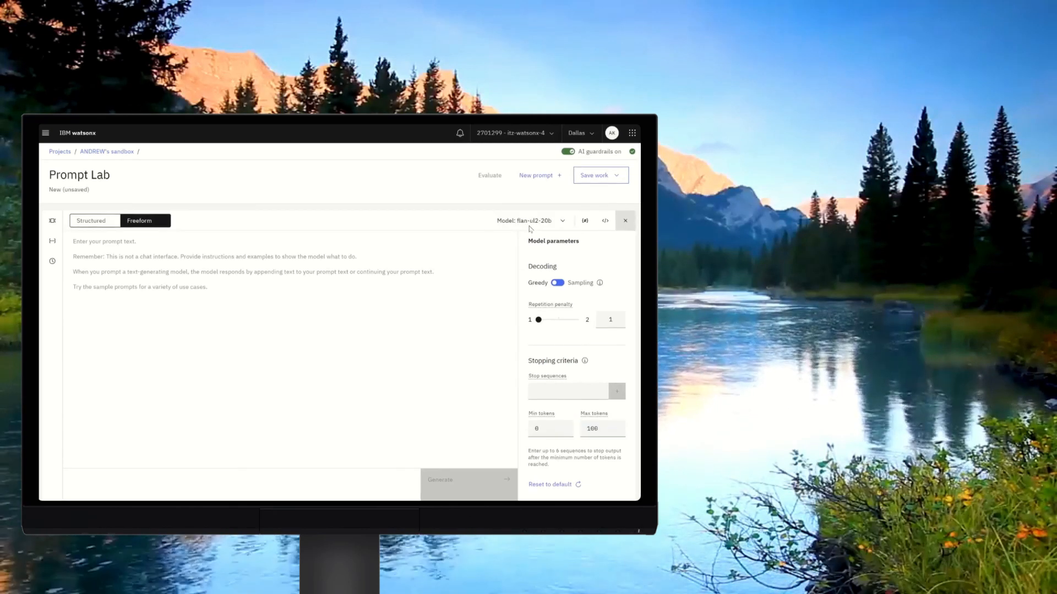
click(128, 243)
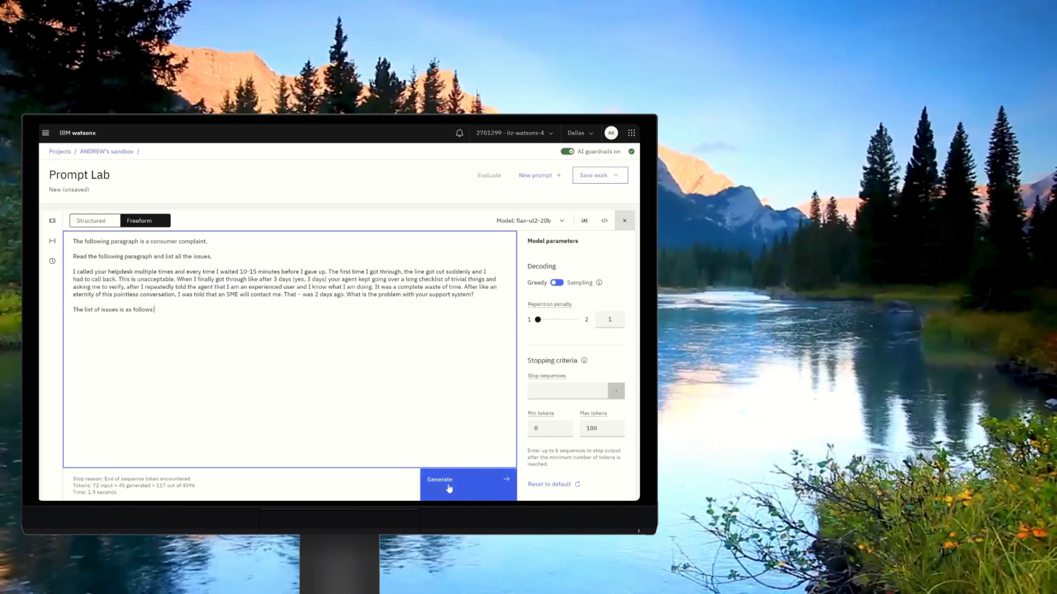
click(449, 488)
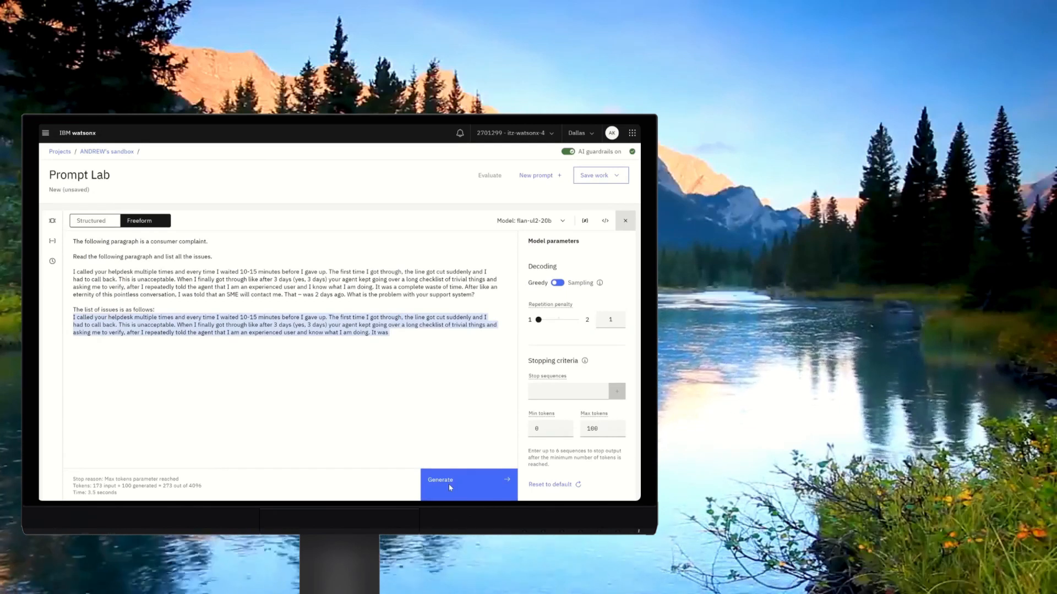
Delete the generated text after "The list of issues is as follows:".
click(505, 372)
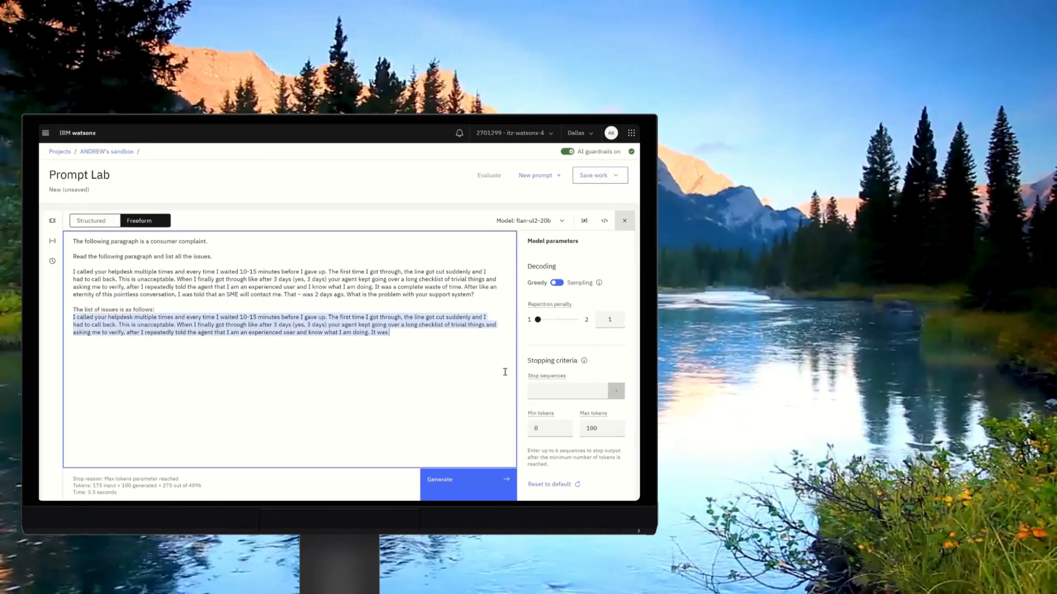
click(438, 334)
key(BackSpace)
key(BackSpace)
key(BackSpace)
key(BackSpace)
key(BackSpace)
key(BackSpace)
key(BackSpace)
key(shift+Up)
key(shift+Up)
key(shift+Up)
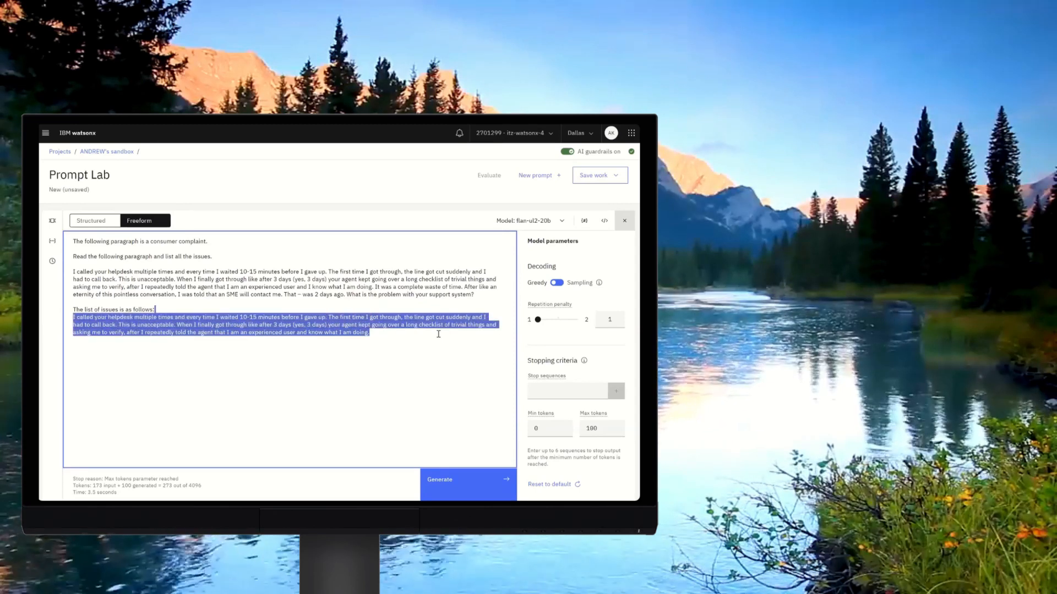
key(BackSpace)
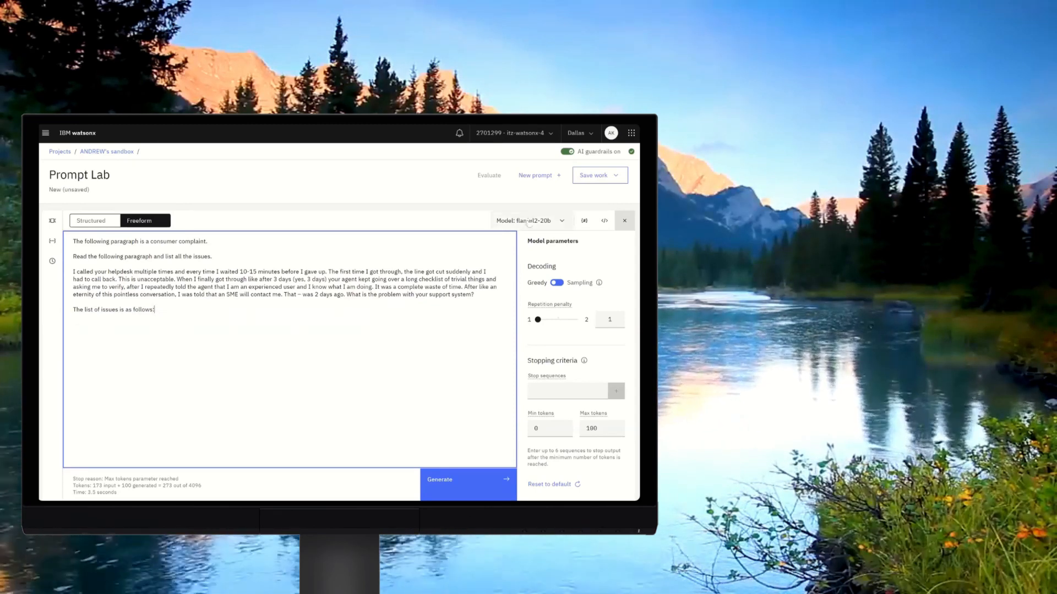
Switch the model to flan-t5-xxl-11b and generate the complaint issue list.
click(528, 222)
click(505, 281)
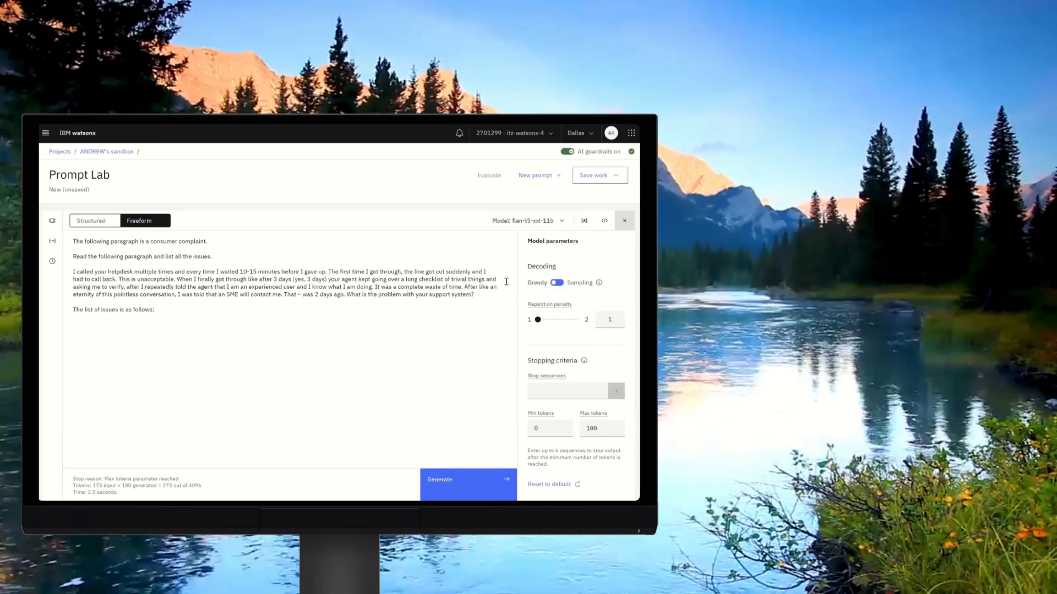
click(451, 482)
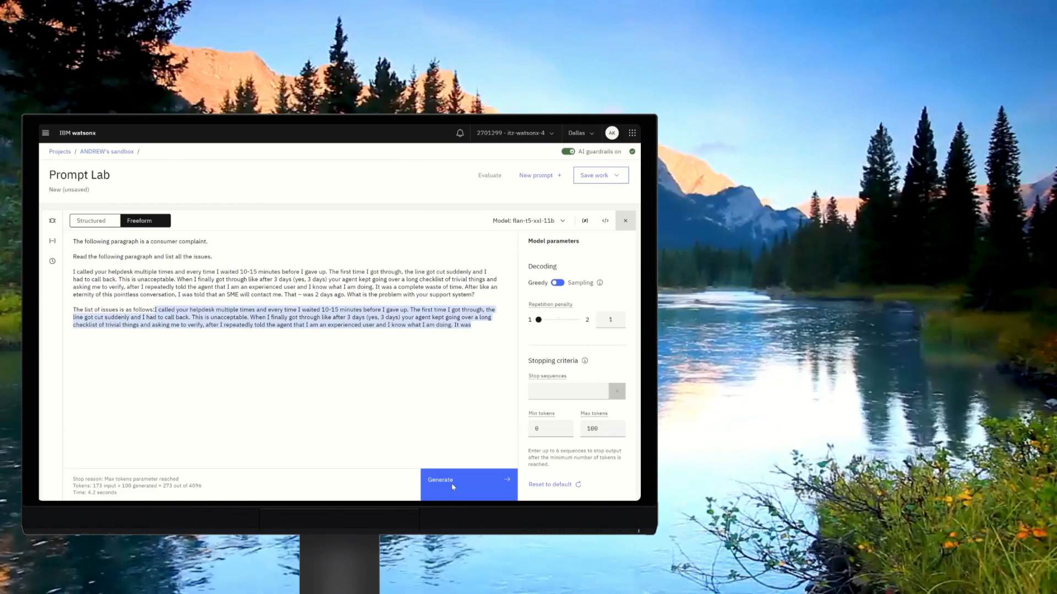
Replace the generated text with a new line starting "1." and generate the issue list again.
key(shift+Up)
key(shift+Up)
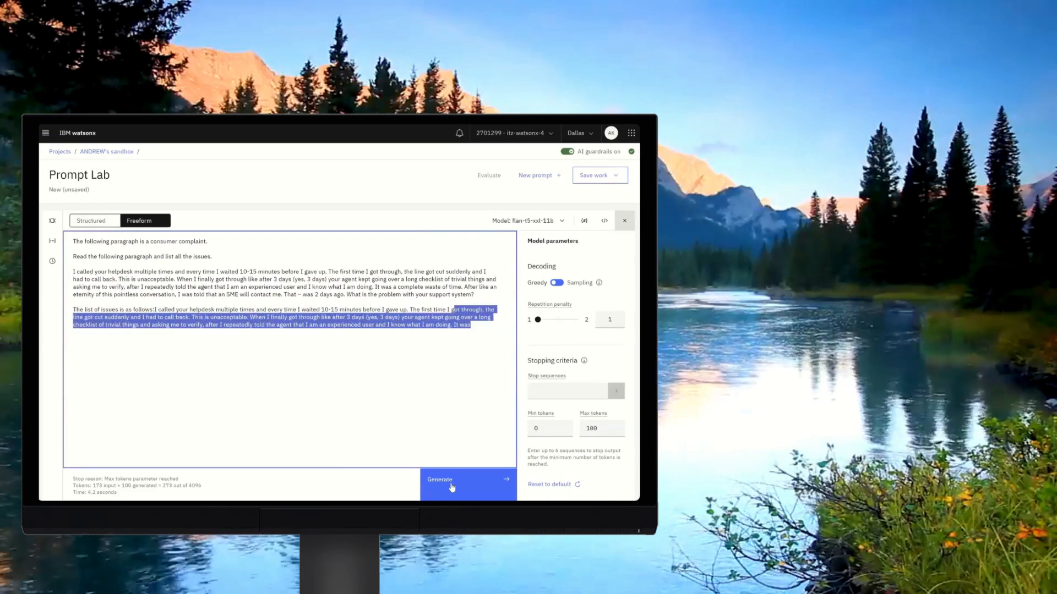
key(ctrl+shift+Left)
key(ctrl+shift+Left)
key(ctrl+shift+Left)
key(ctrl+shift+Left)
key(ctrl+shift+Left)
key(ctrl+shift+Left)
key(ctrl+shift+Left)
key(ctrl+shift+Left)
key(ctrl+shift+Left)
key(ctrl+shift+Left)
key(ctrl+shift+Left)
key(ctrl+shift+Left)
key(ctrl+shift+Left)
key(ctrl+shift+Left)
key(ctrl+shift+Left)
key(ctrl+shift+Left)
key(ctrl+shift+Left)
key(ctrl+shift+Left)
key(ctrl+shift+Left)
key(ctrl+shift+Left)
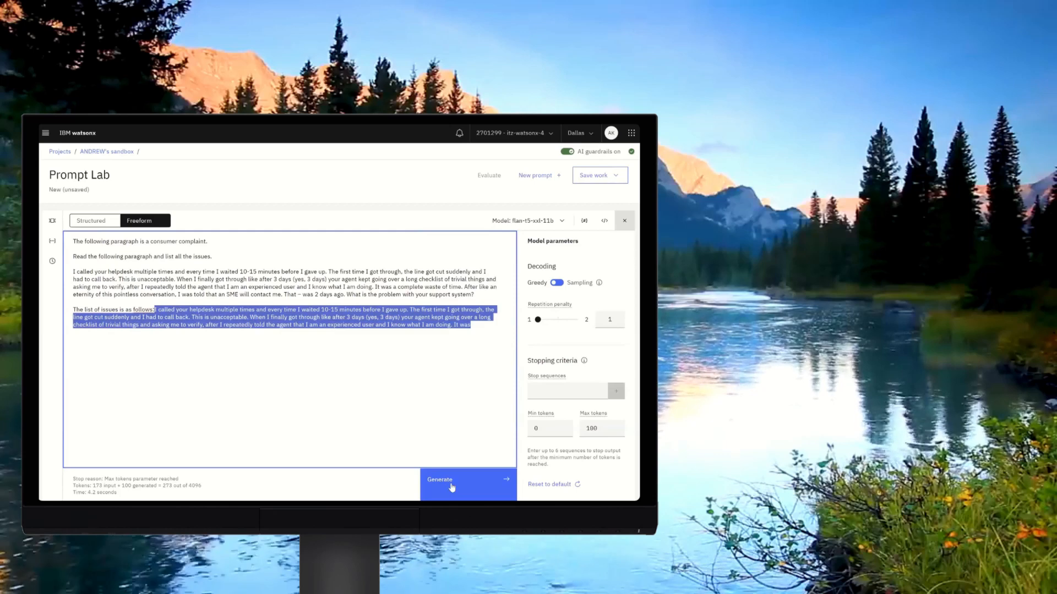
key(BackSpace)
key(Return)
text(1.)
click(452, 487)
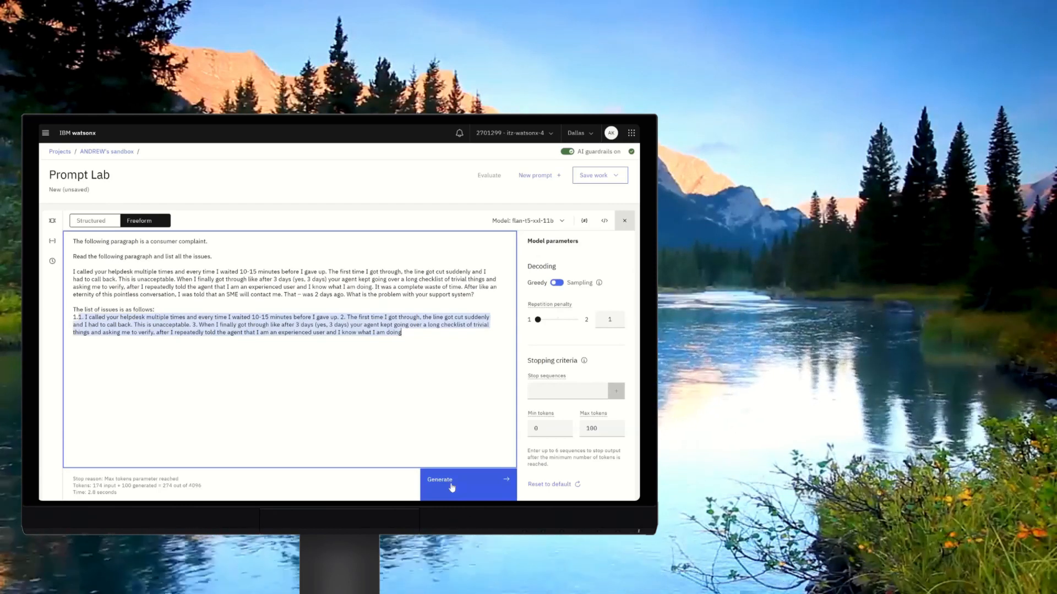
Clear the generated output and regenerate the issue list with the mpt-7b-instruct2 model.
drag(403, 333, 159, 311)
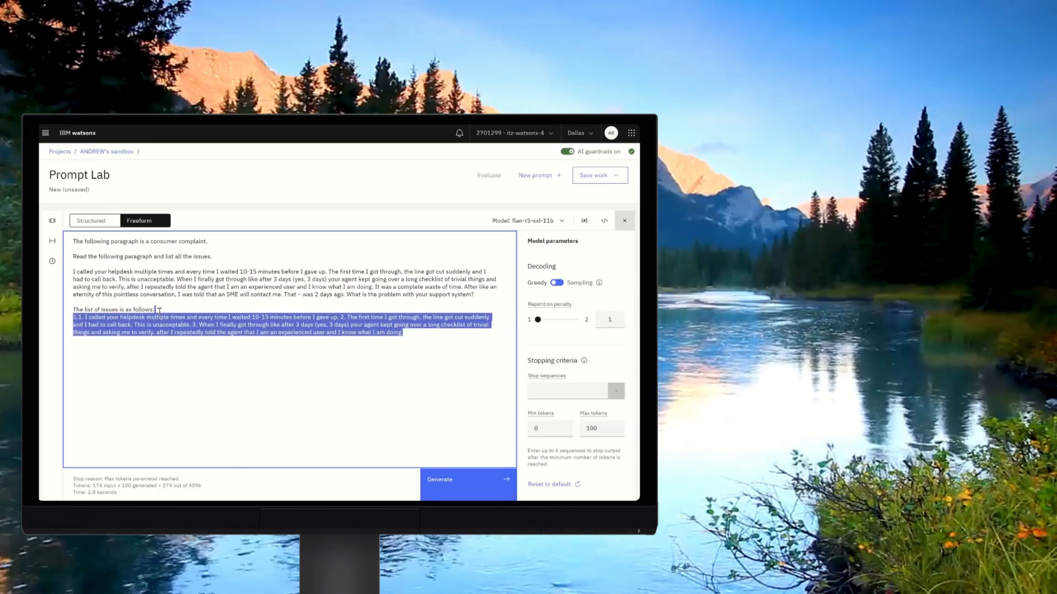
key(BackSpace)
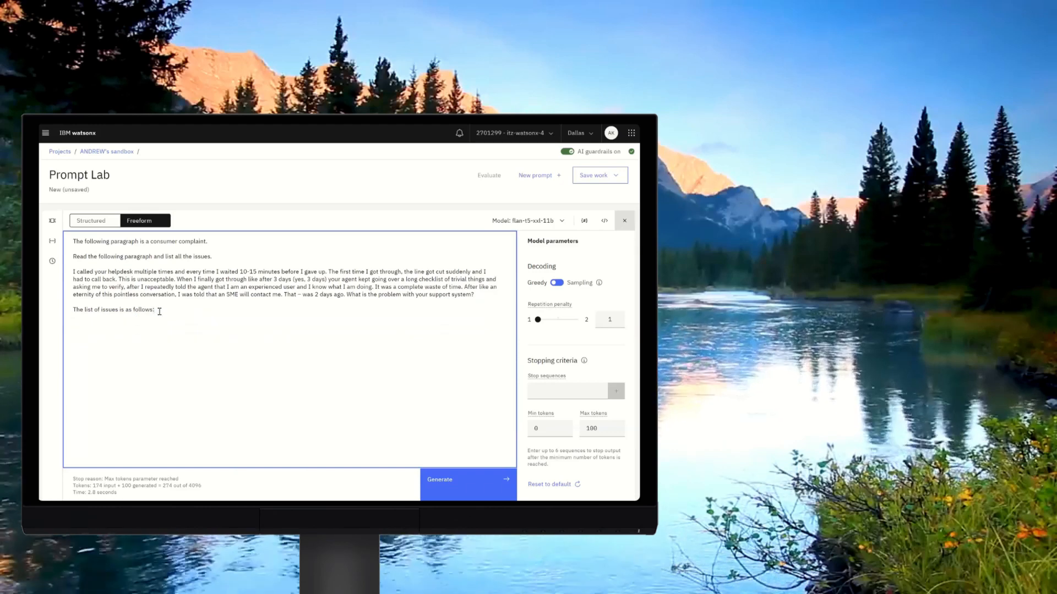
click(523, 222)
click(493, 323)
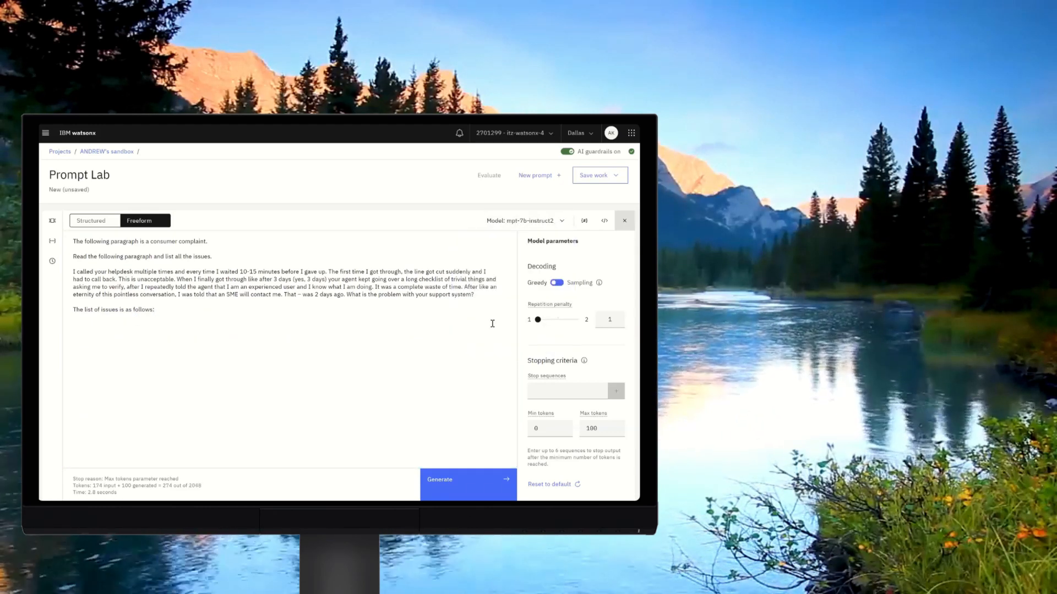
click(444, 488)
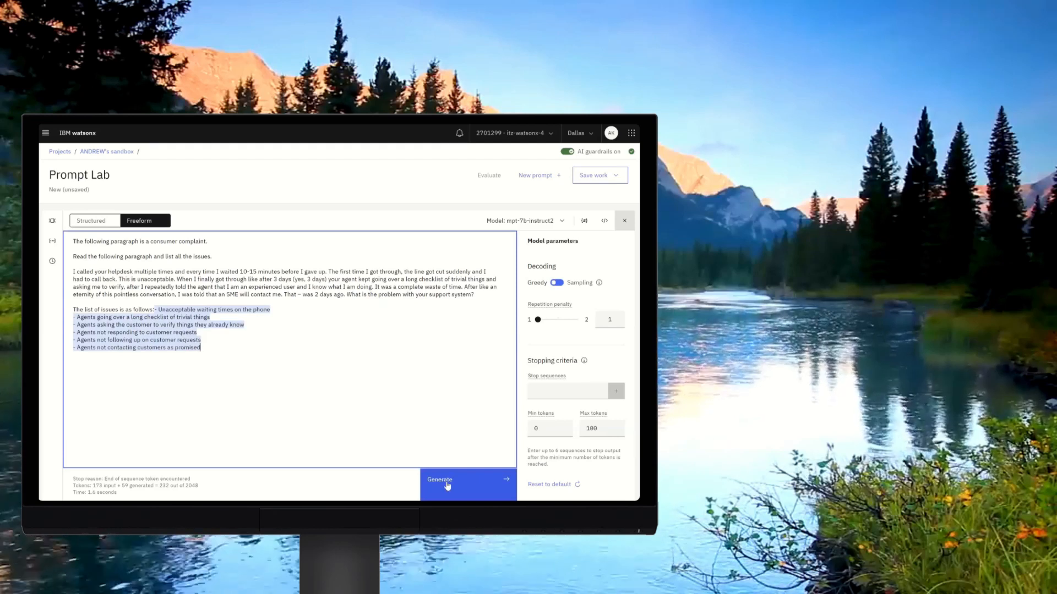
Clear the output, choose gpt-neox-20b from the full foundation model catalog, and generate the issue list again.
drag(201, 347, 157, 310)
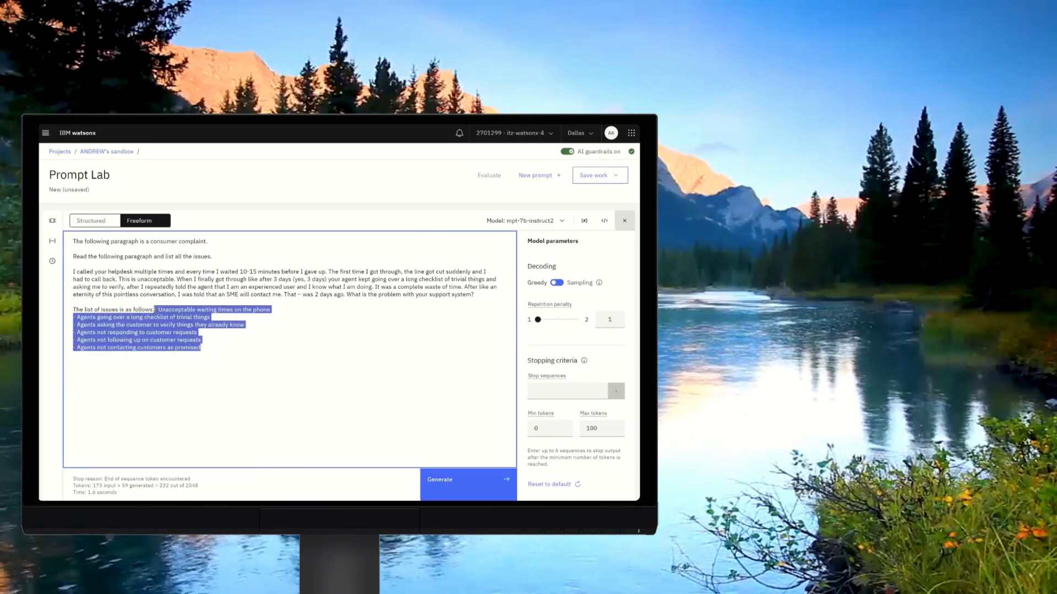
key(BackSpace)
click(523, 221)
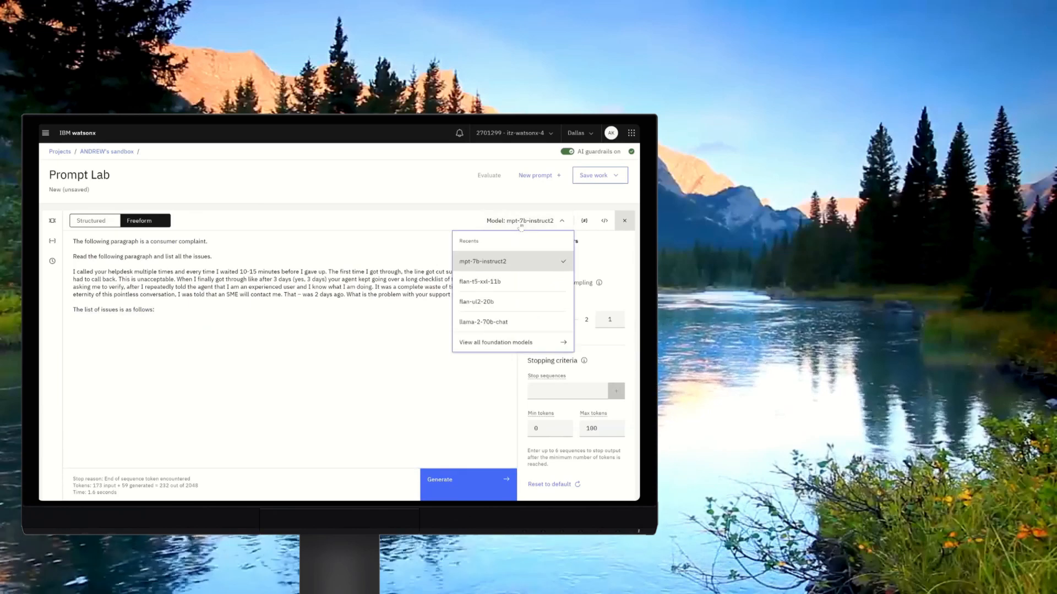
click(487, 345)
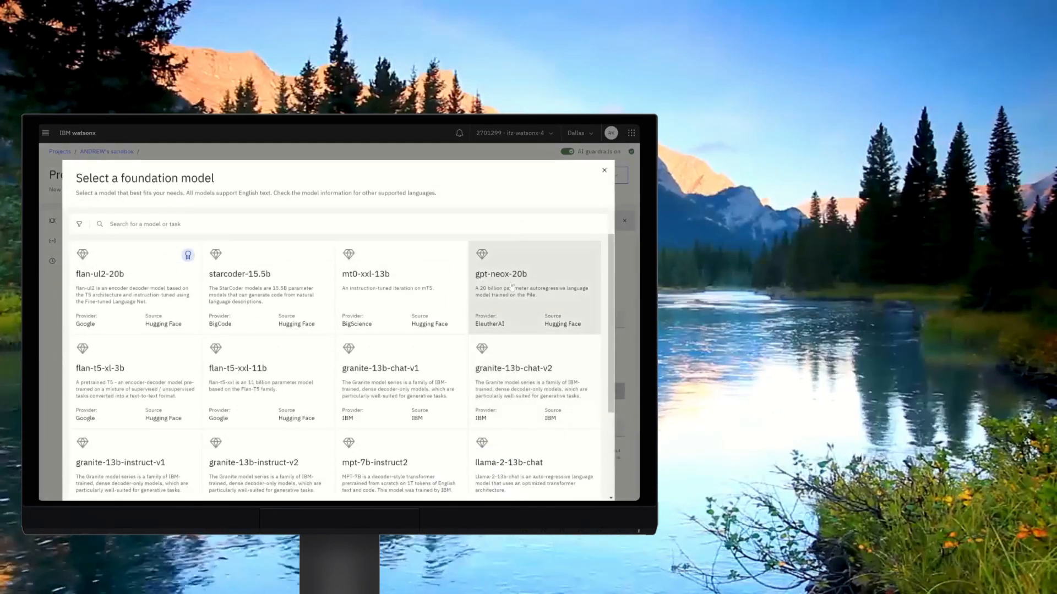
click(531, 282)
click(540, 475)
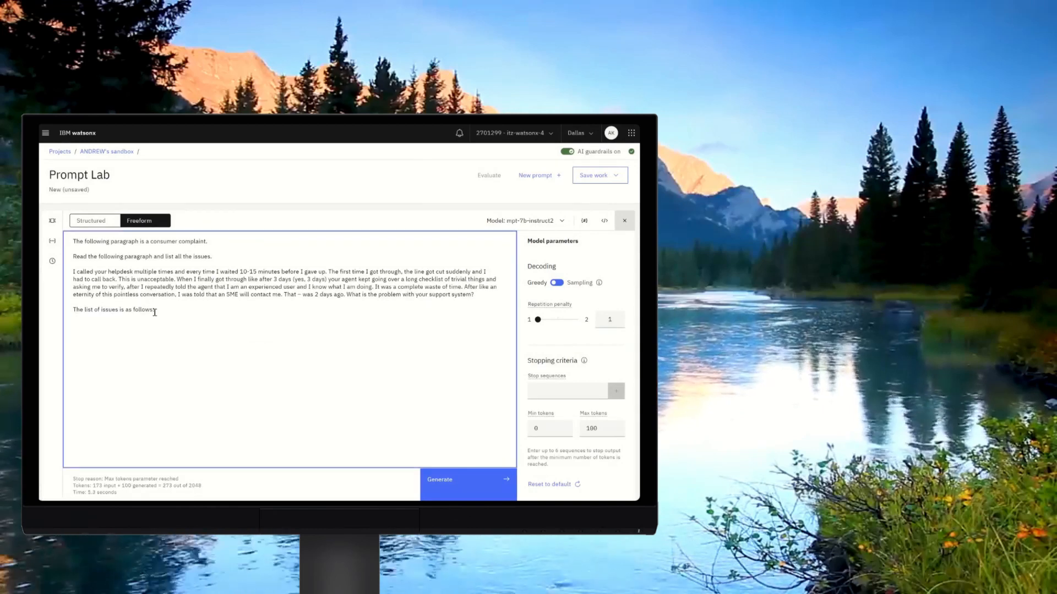
click(439, 482)
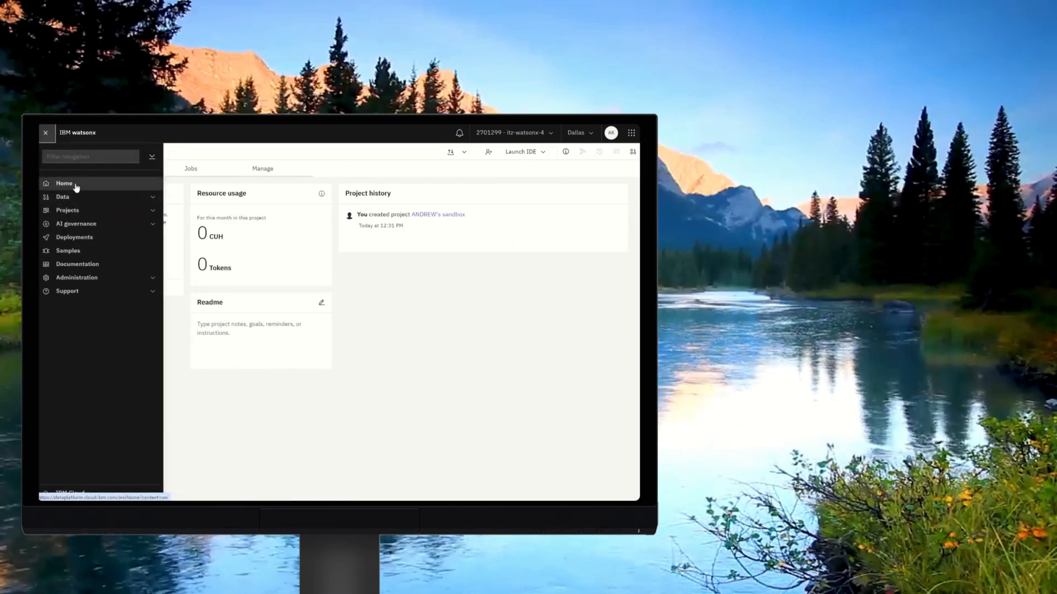
Open a new Prompt Lab session from the home page and set the maximum tokens to 100.
click(76, 188)
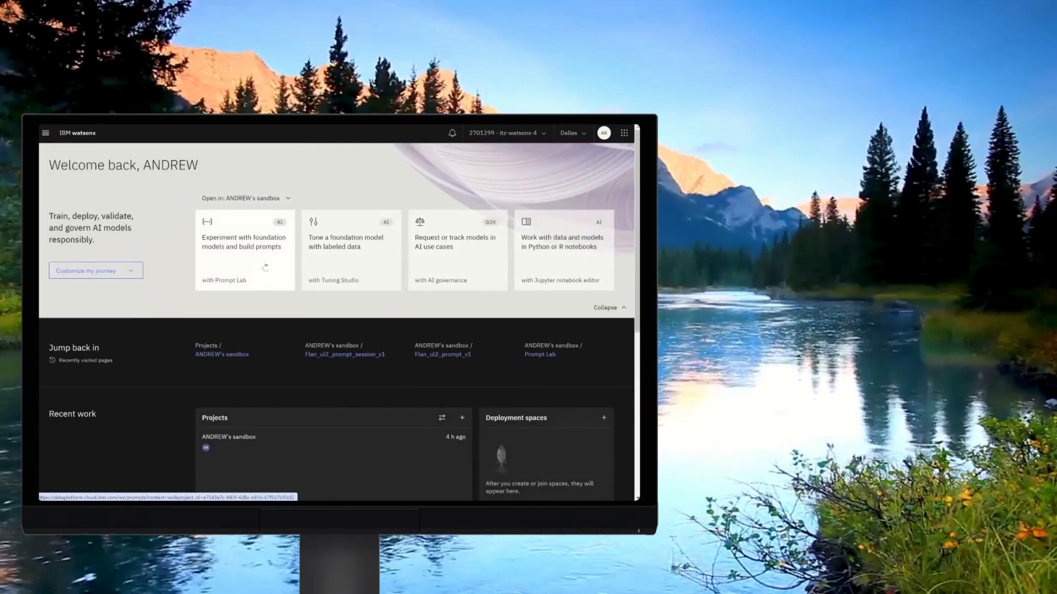
click(265, 267)
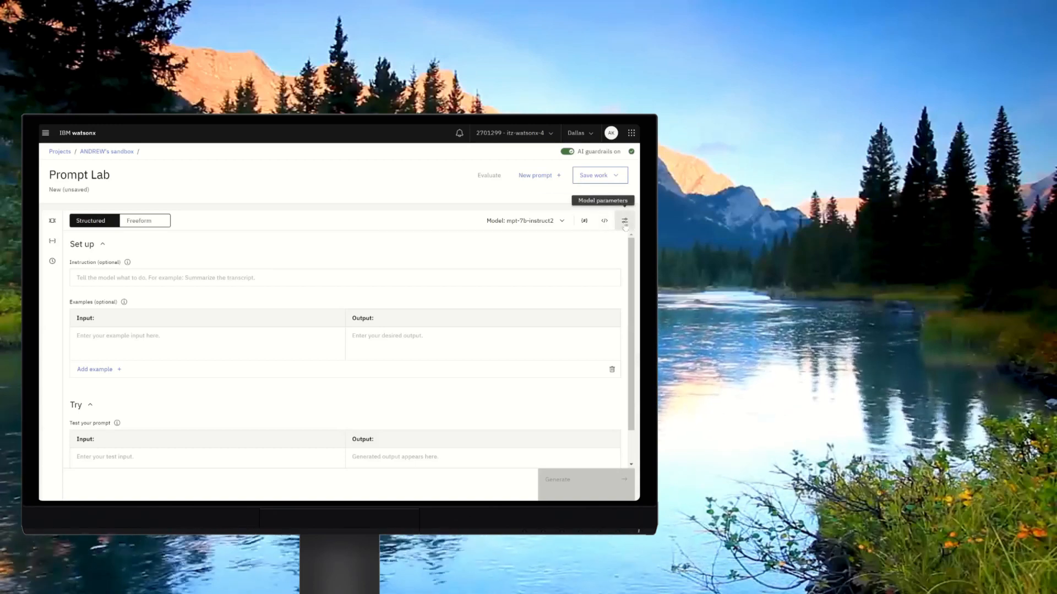
click(625, 221)
click(598, 428)
drag(598, 428, 581, 428)
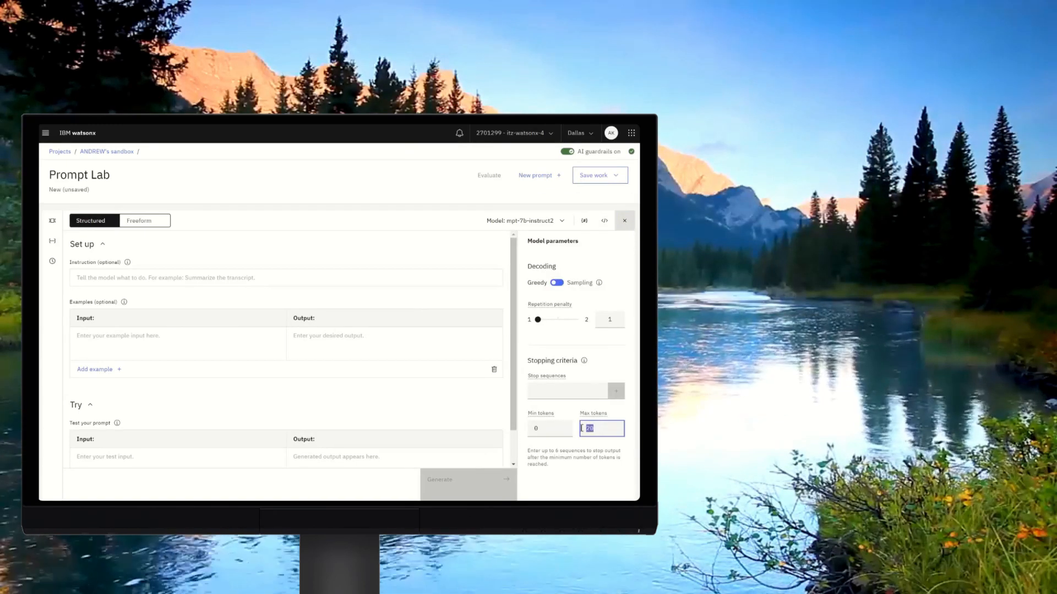
text(100)
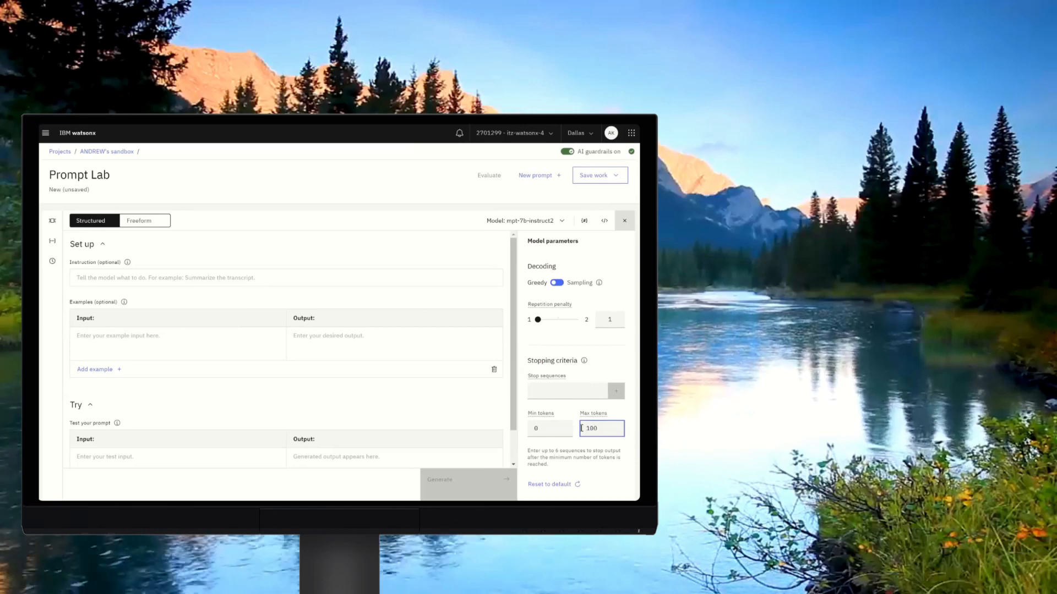
Switch the model to flan-ul2-20b and generate output for the consumer complaint test input.
click(556, 223)
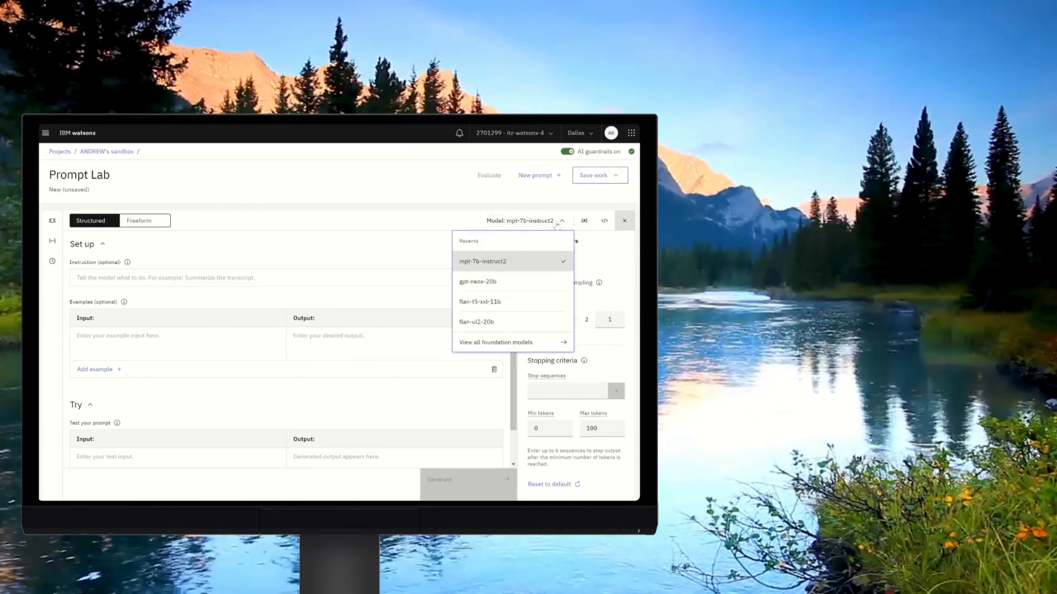
click(505, 322)
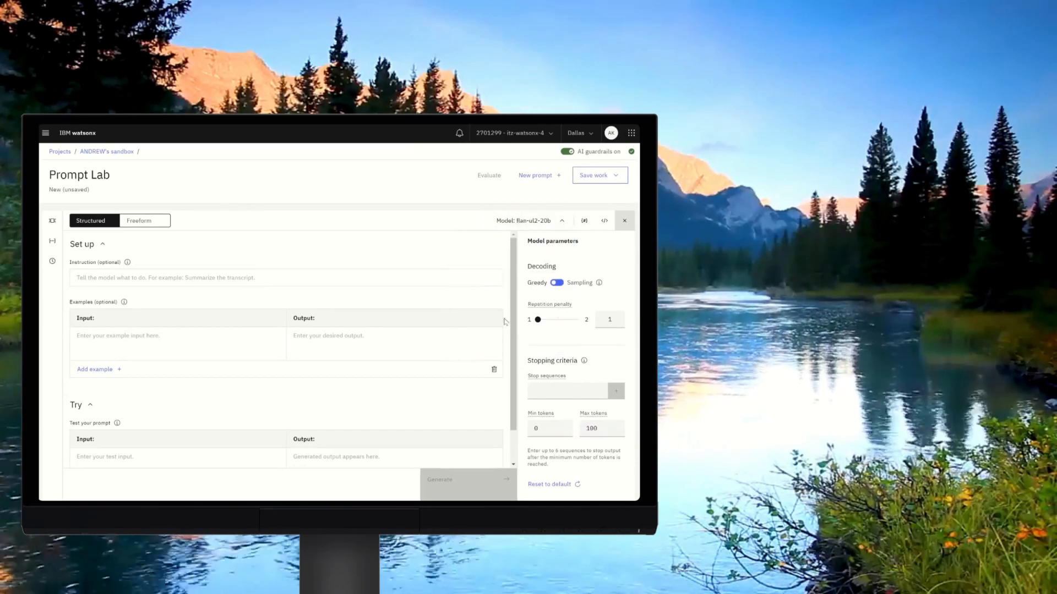
scroll(509, 376, down, 1)
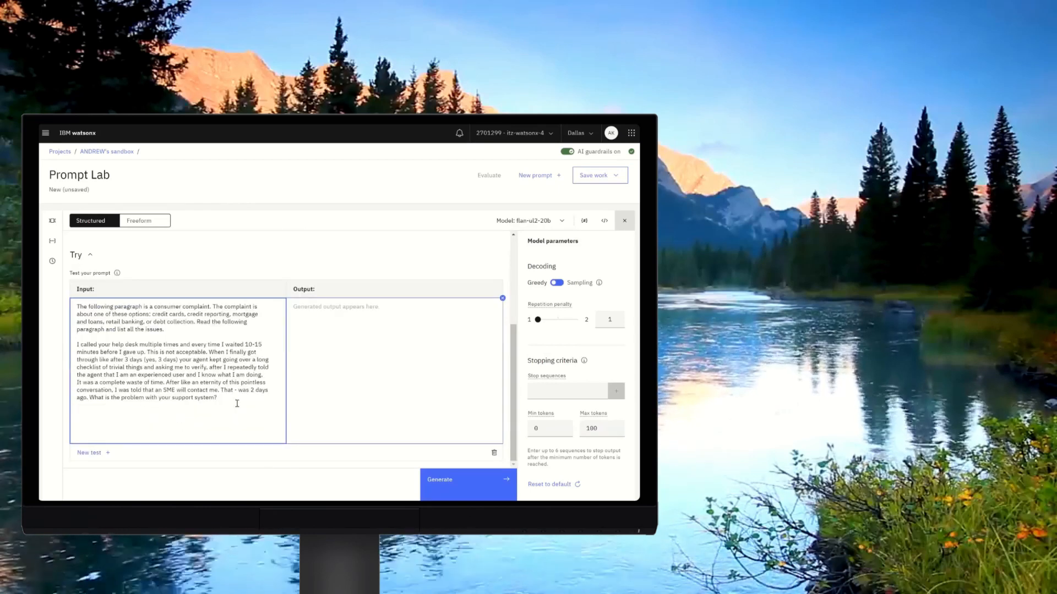
click(437, 481)
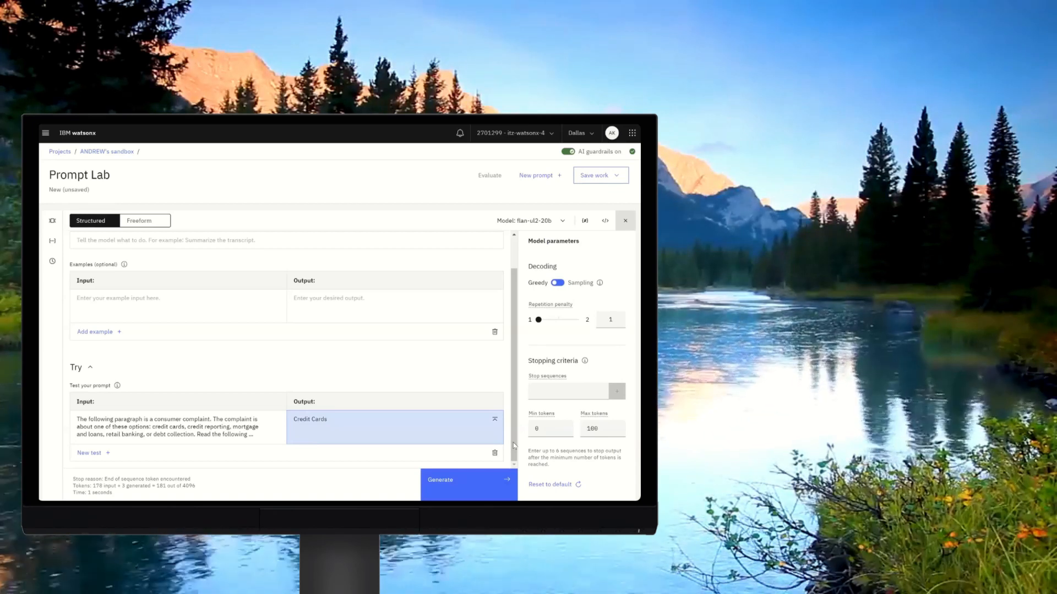
Paste an example complaint with its listed issues into the examples and generate the test output again.
click(230, 304)
click(187, 297)
text(The following paragraph is a consumer complaint. The complaint is about one of these options: credit cards, credit reporting, mortgages and loans, retail banking, or debt collection. Read the following paragraph and list all the issues.  I bought a GPS from your store and the instructions included are in Spanish, not English. I have to use Google Translate to figure it out. The mounting bracket was broken, and so I need information on how to get a replacement. Moreover, the information seems to be outdated because I cannot see the new roads put in around my house within the last 12 months.)
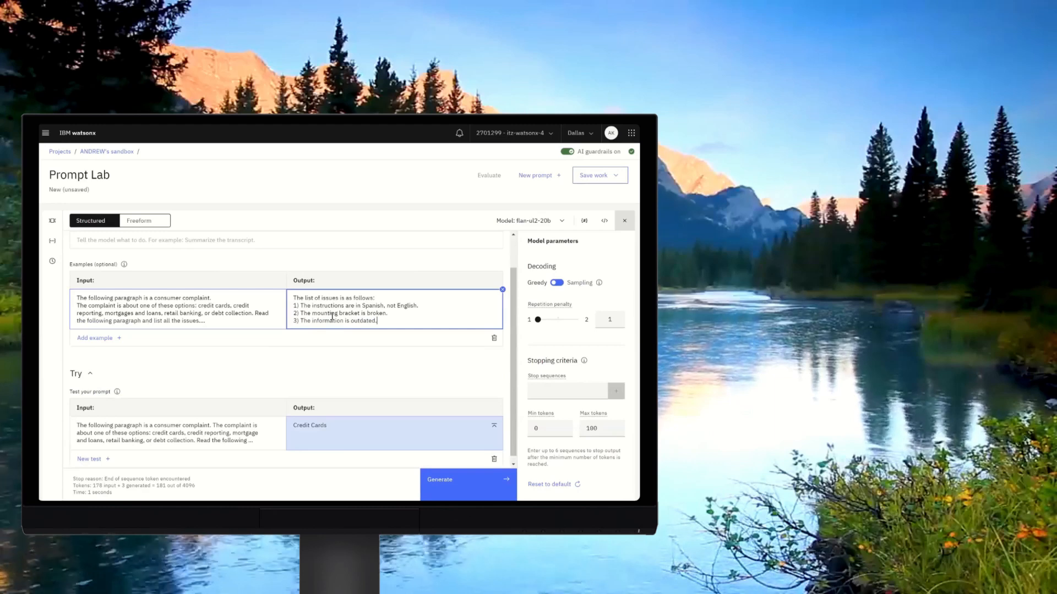
click(447, 478)
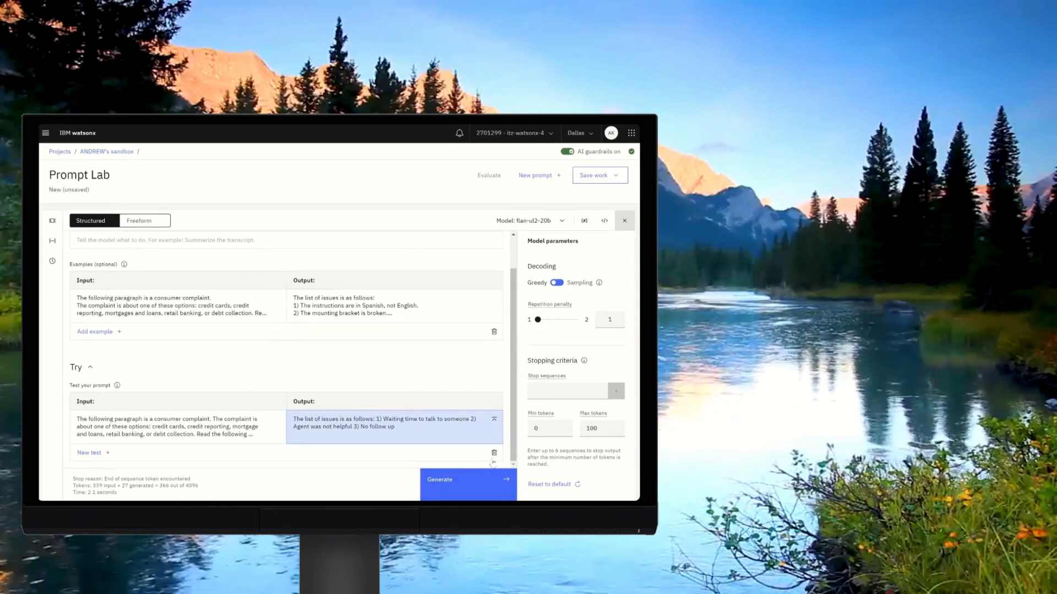
click(619, 178)
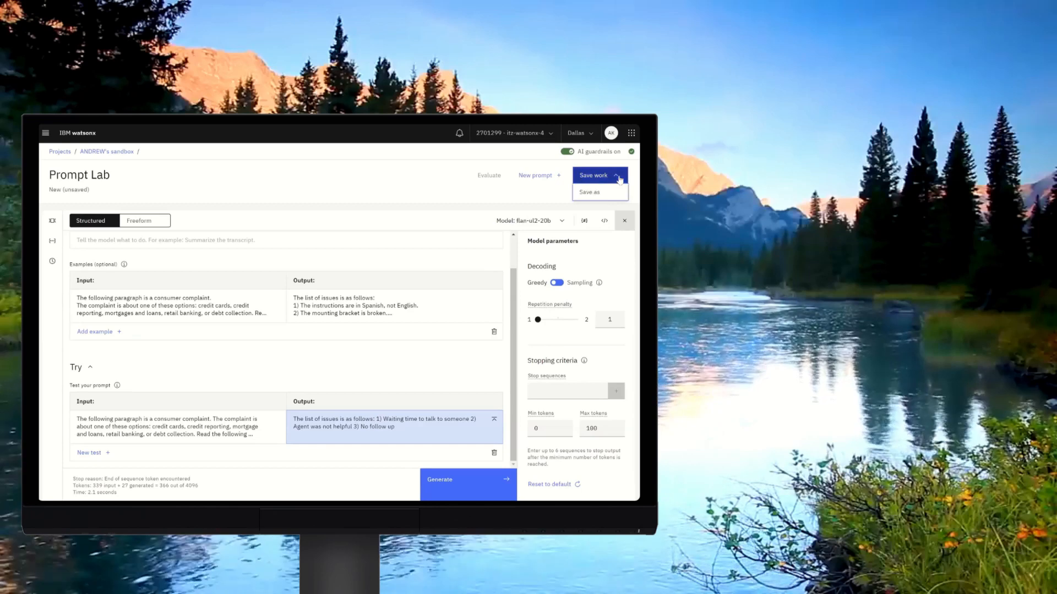
click(589, 192)
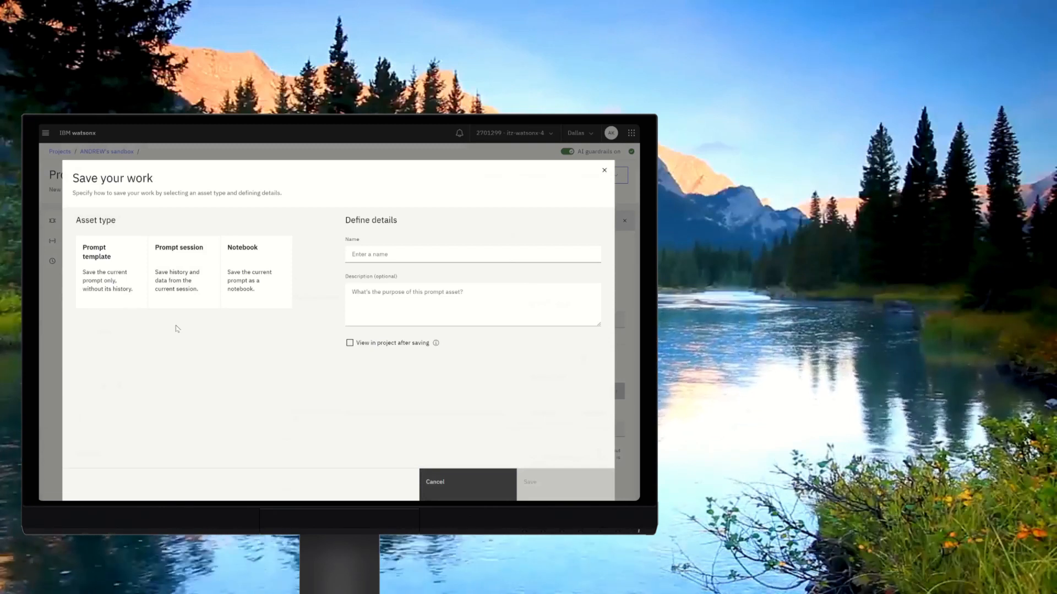
click(604, 170)
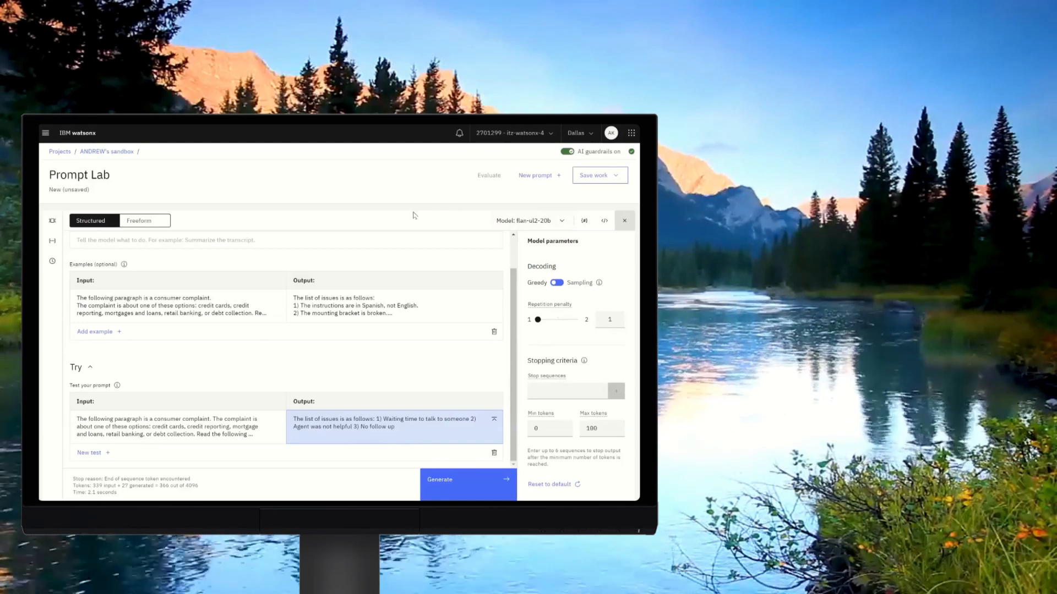
Browse the full list of available foundation models.
click(526, 221)
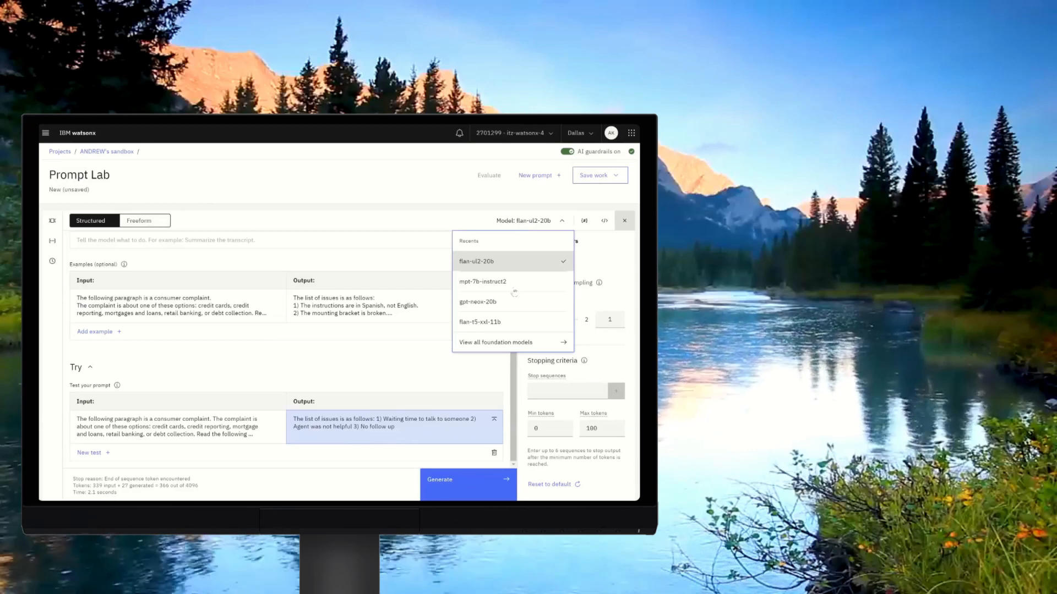
click(512, 343)
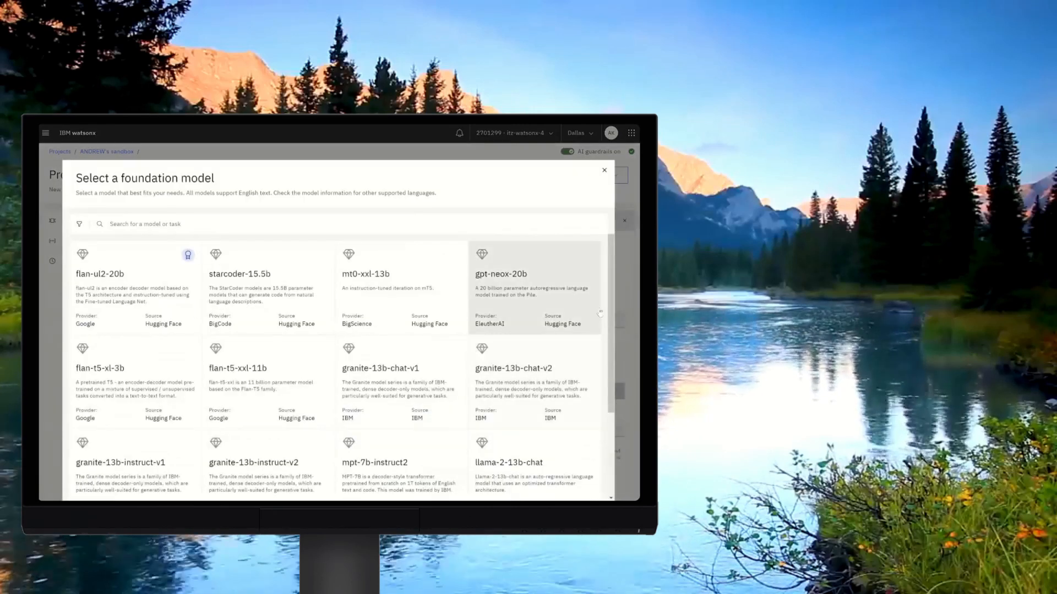
scroll(611, 324, down, 1)
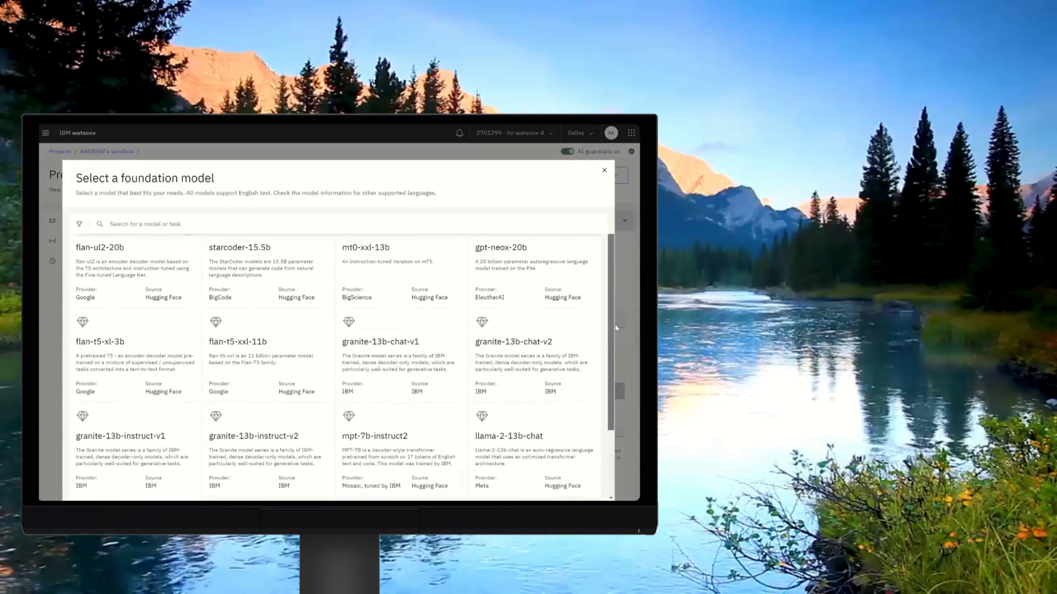
scroll(613, 308, up, 1)
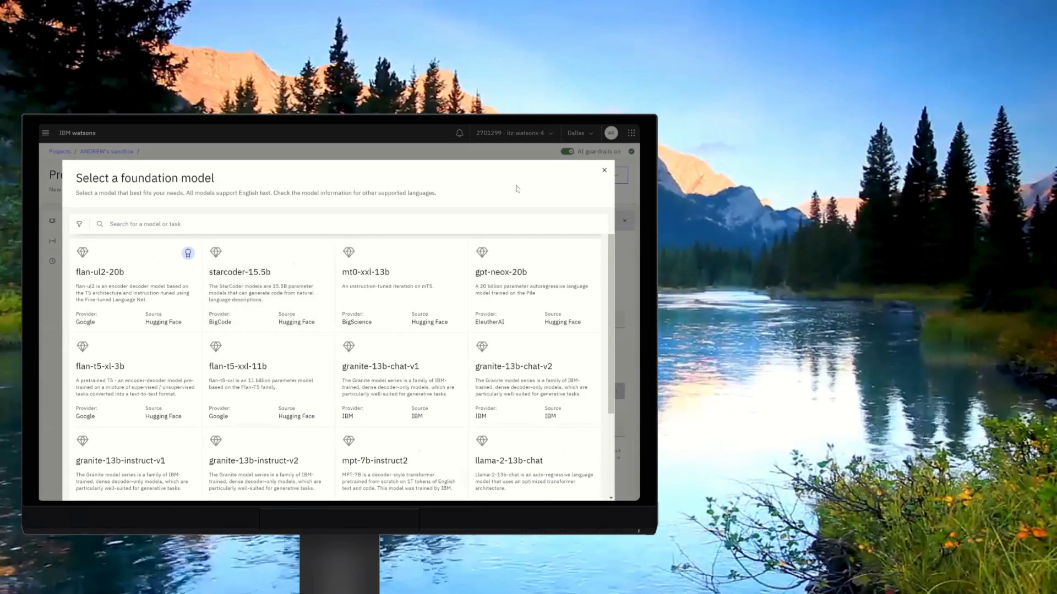
click(605, 170)
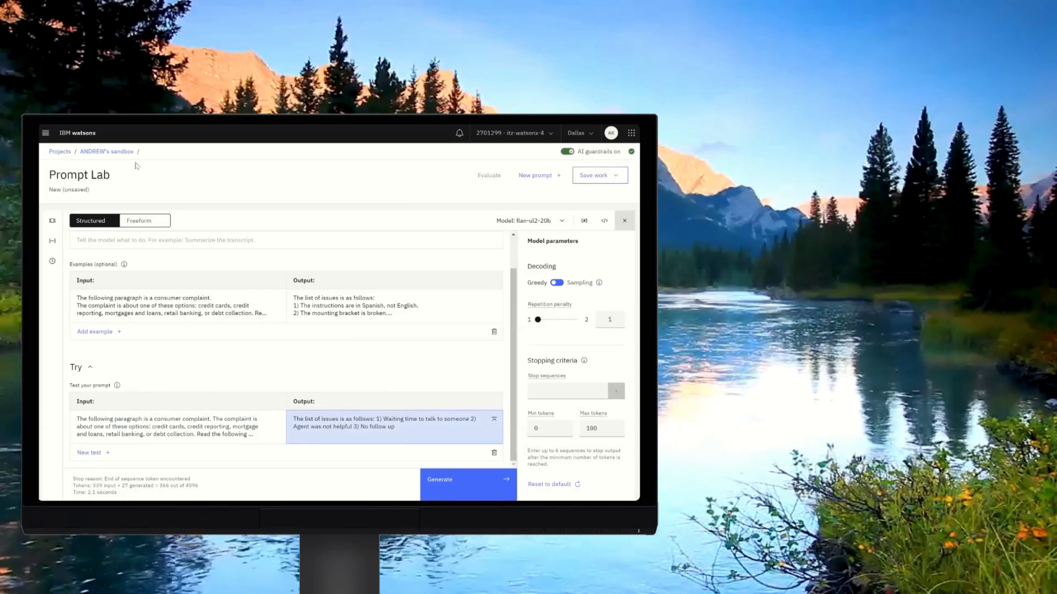
Leave the unsaved prompt for the watsonx home page and open the Python or R notebooks option.
click(46, 134)
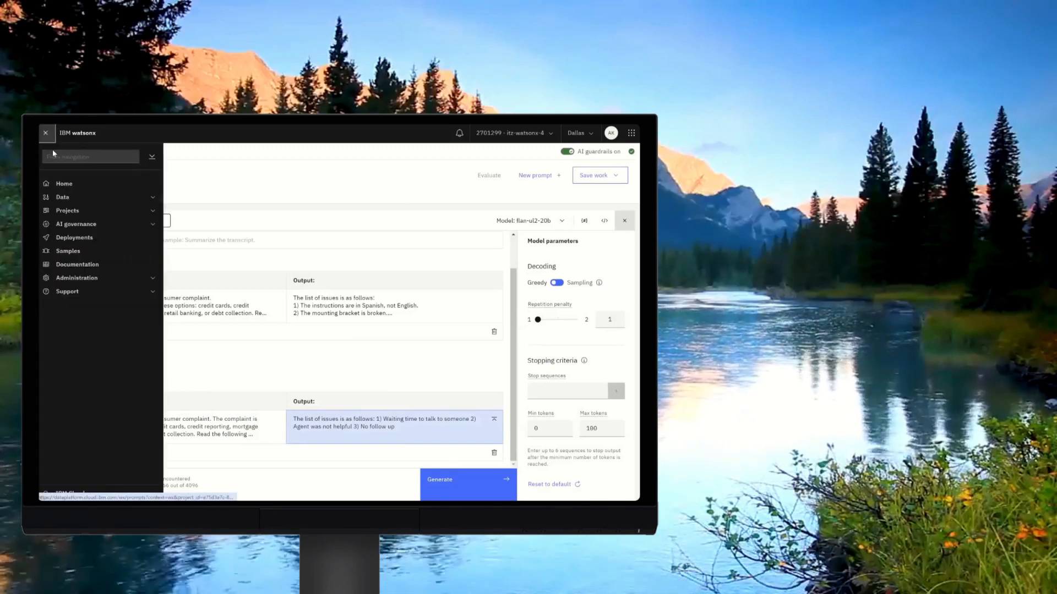
click(65, 184)
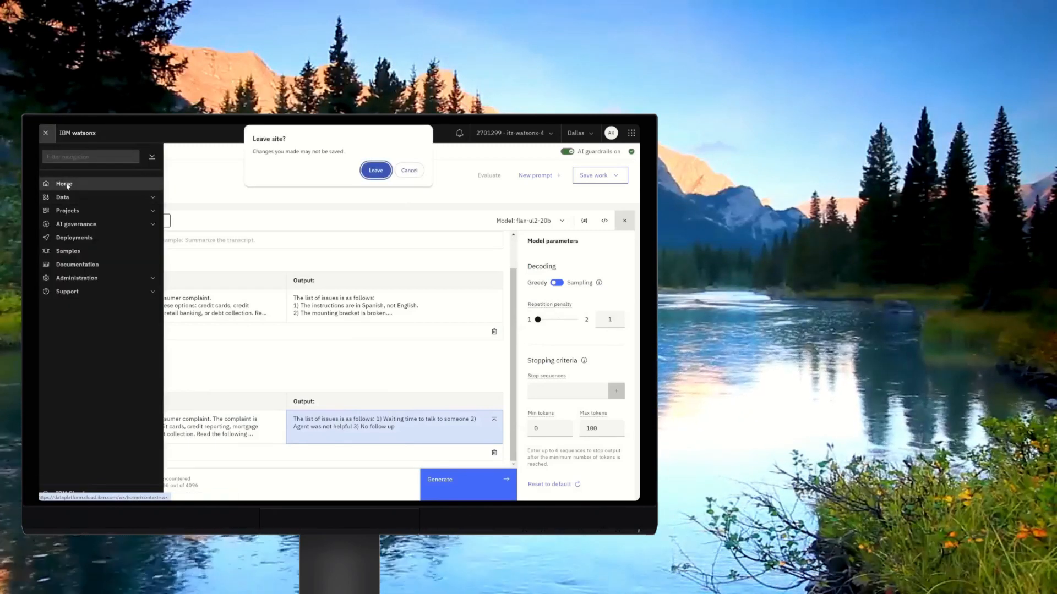
click(375, 173)
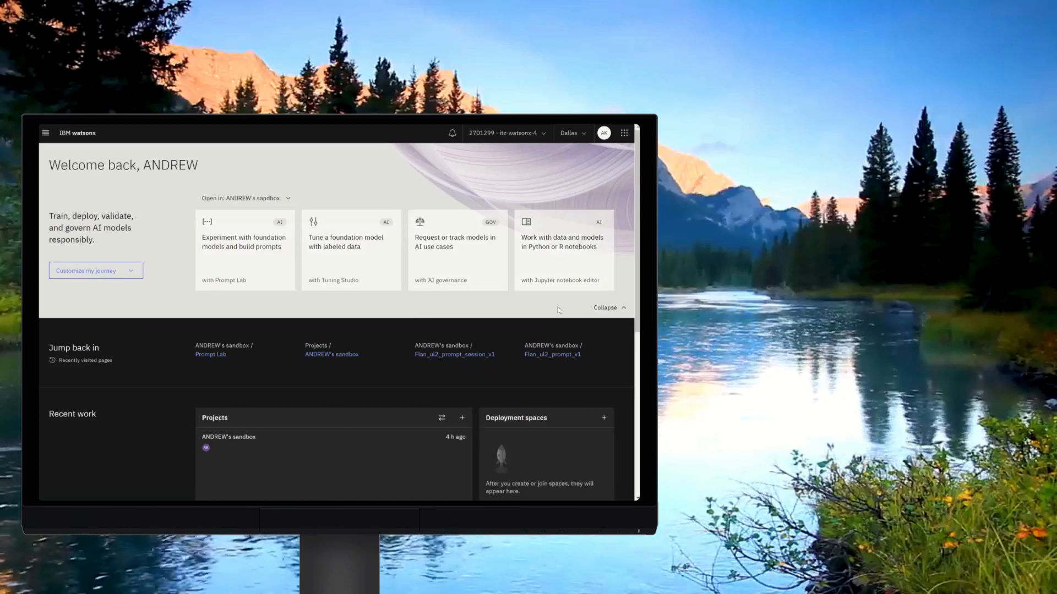
click(557, 260)
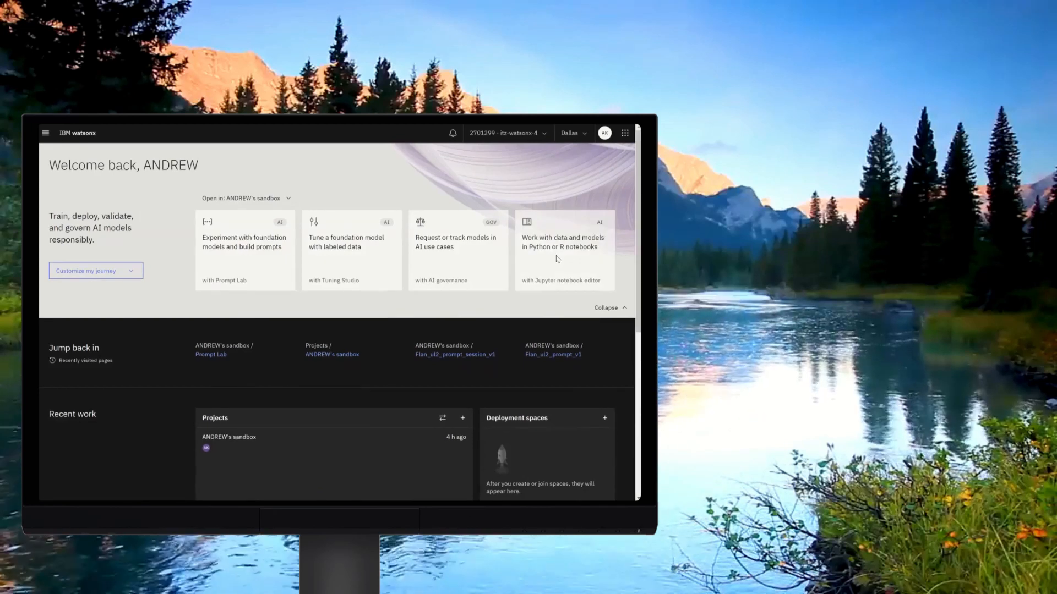